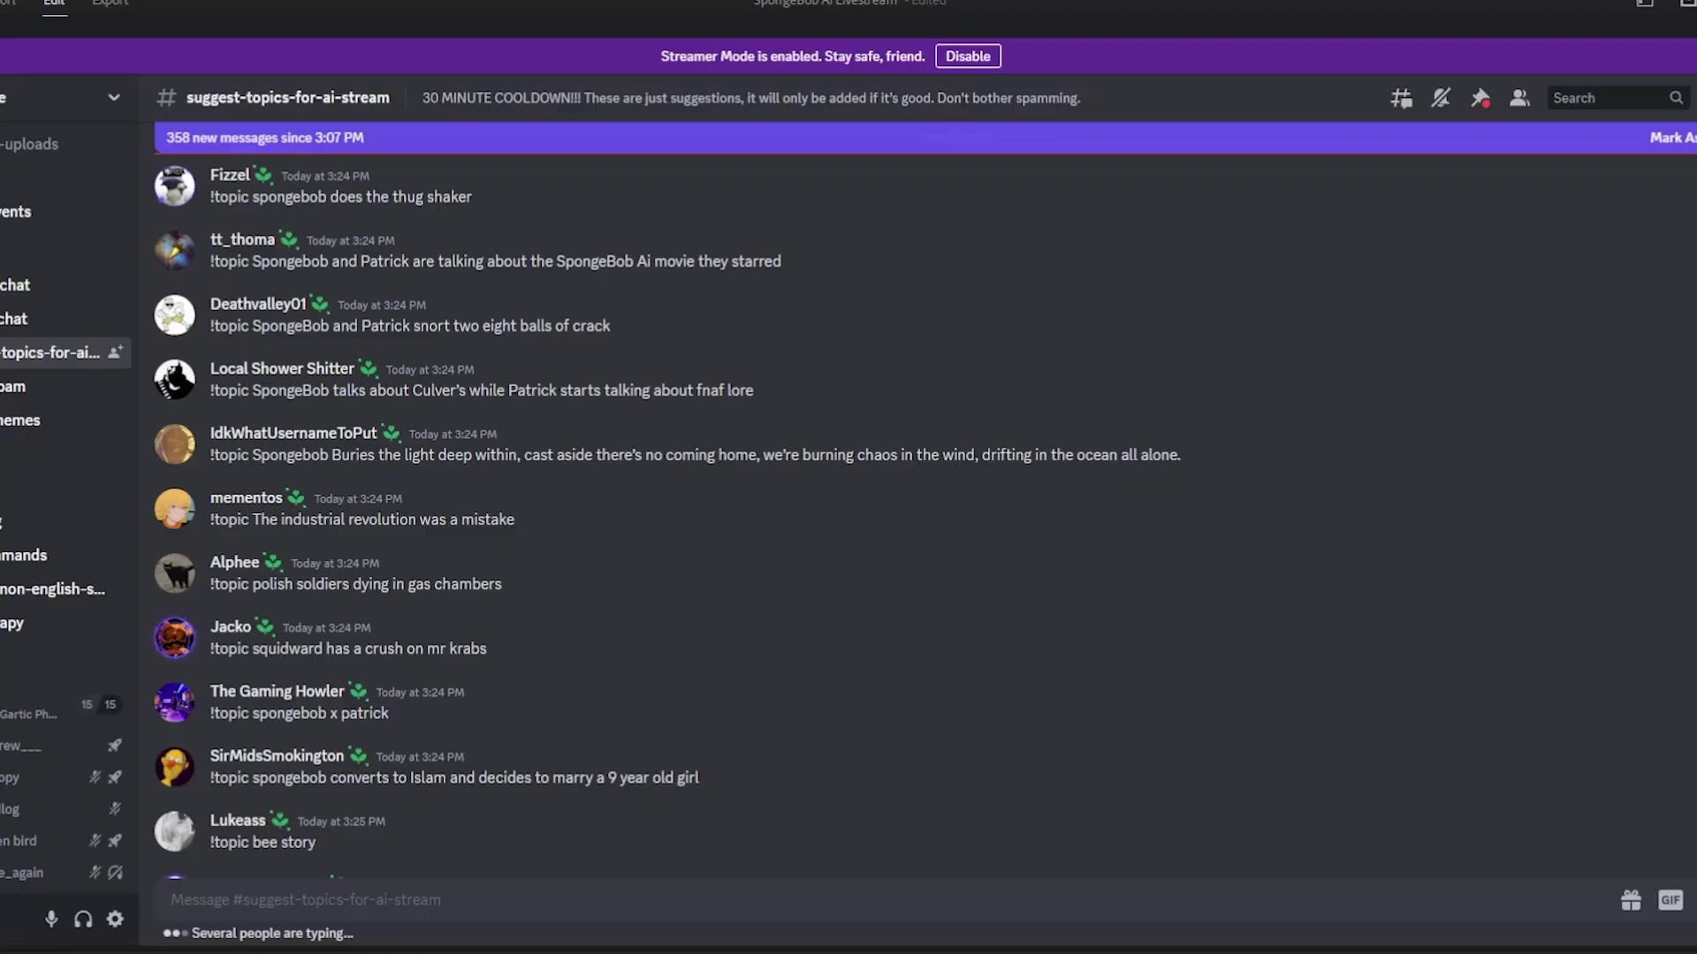
Post "!topic spongebob says you should subscribe to The Kingdom" in the suggest-topics-for-ai-stream channel.
type("!topic spongebob sa")
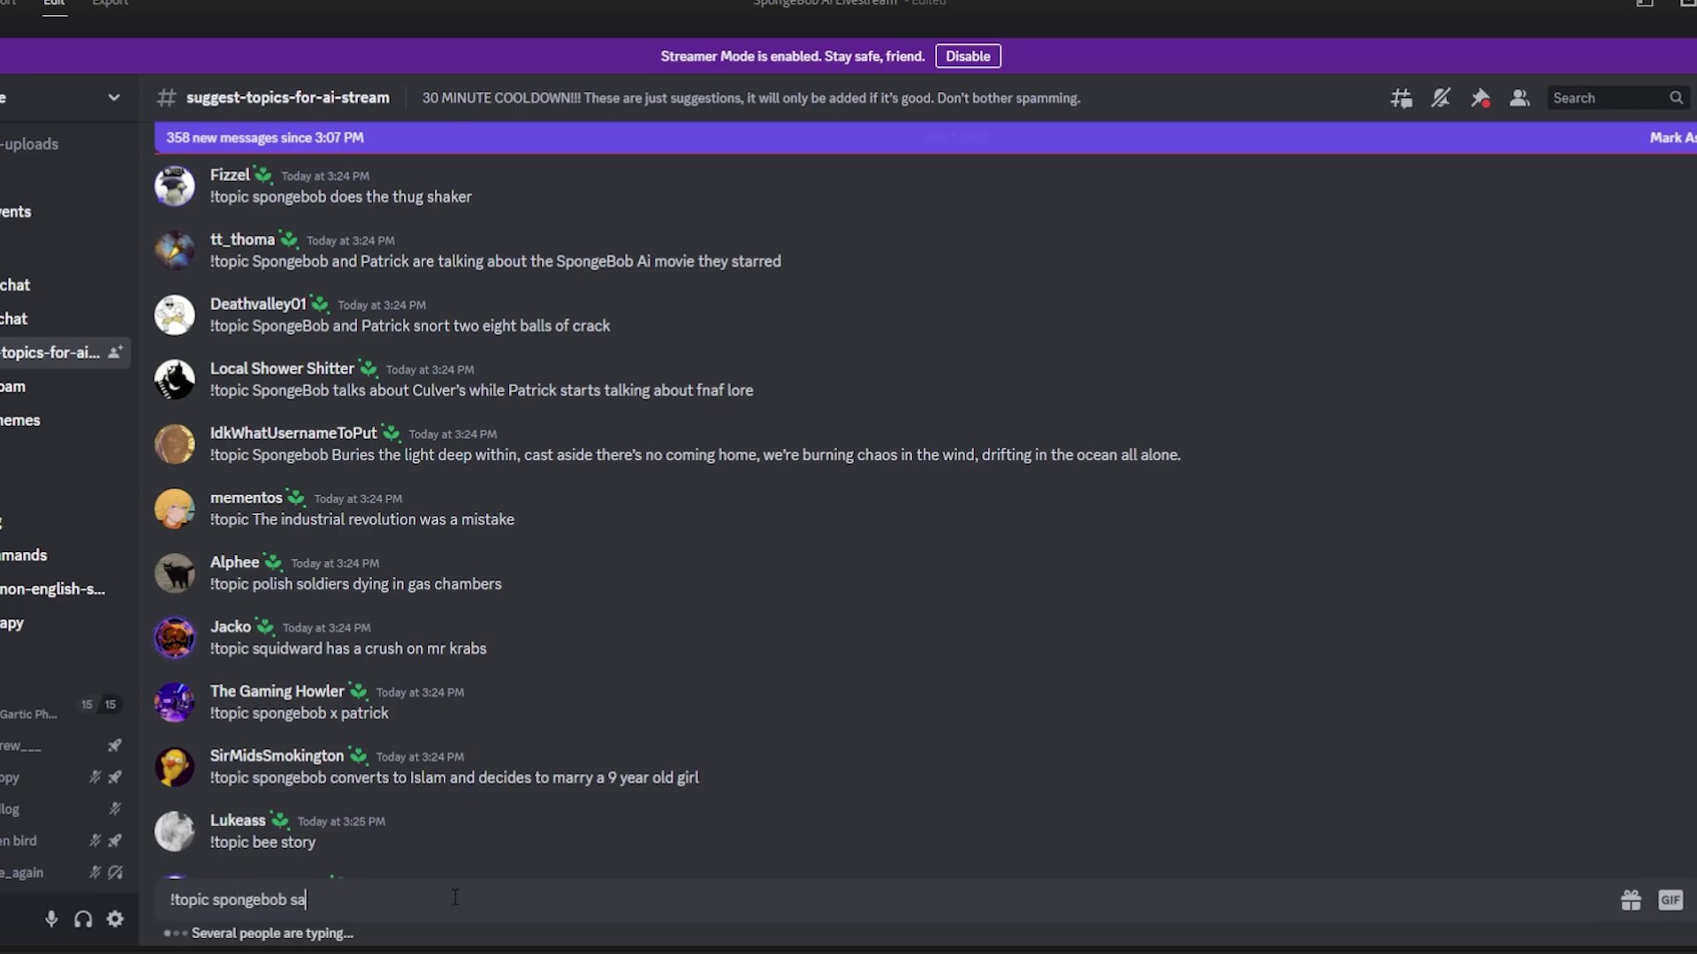
type("ys you should subscribe to The Kingdom!")
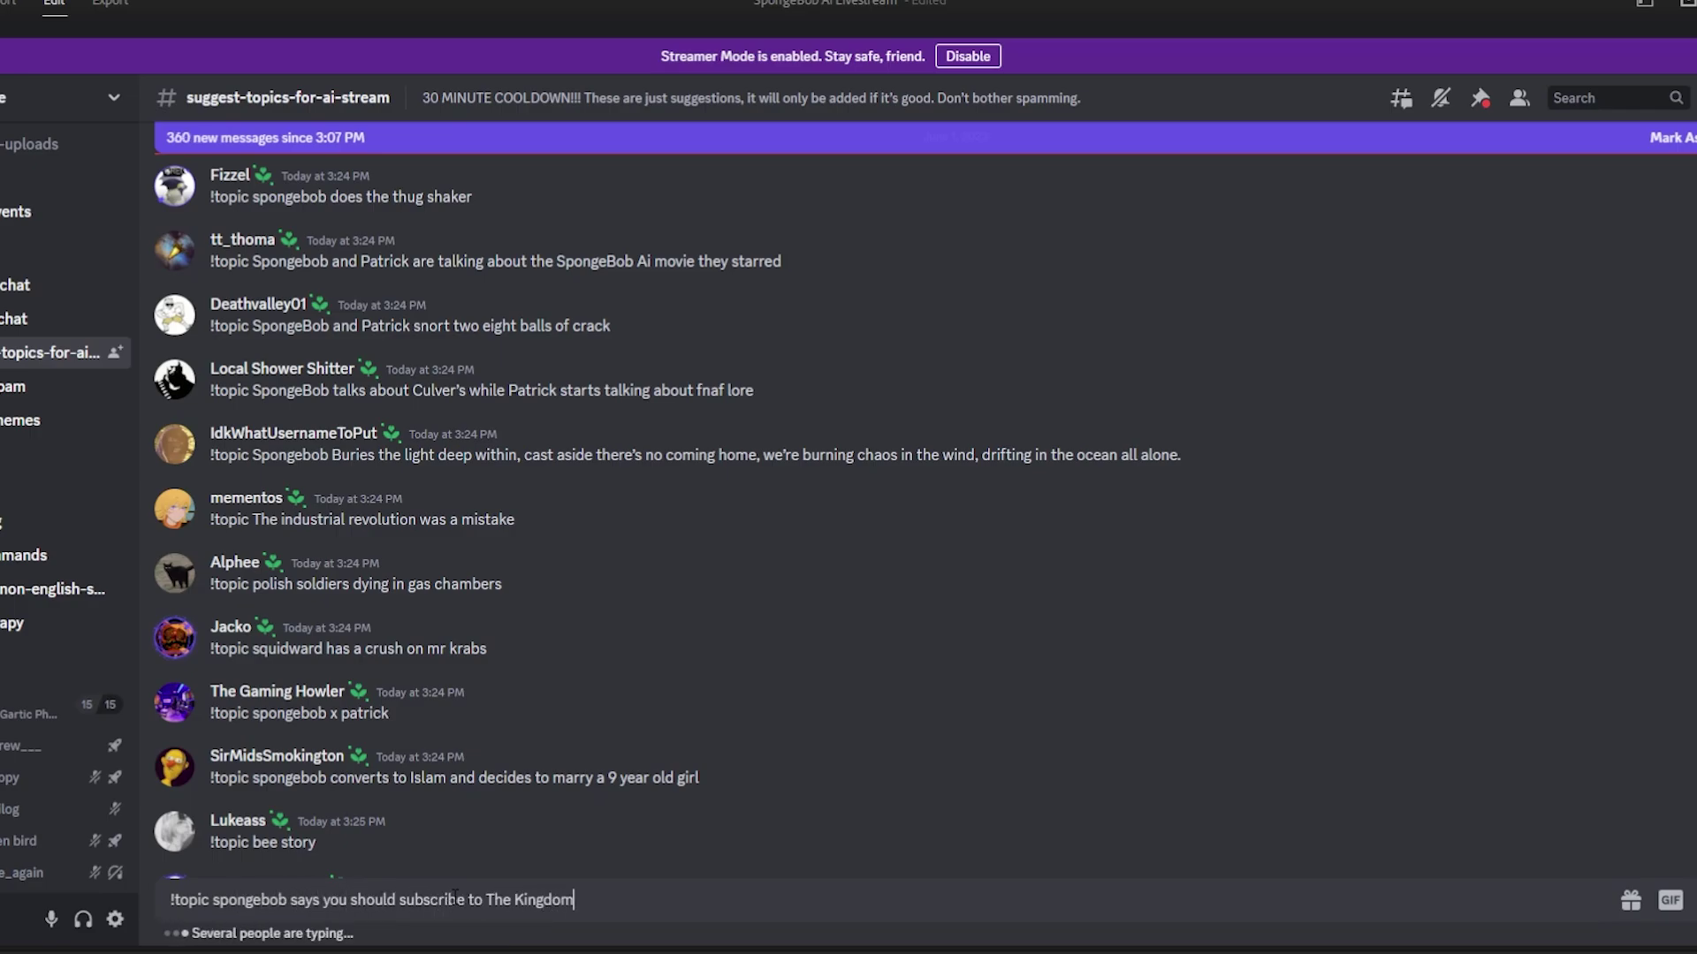
key("Return")
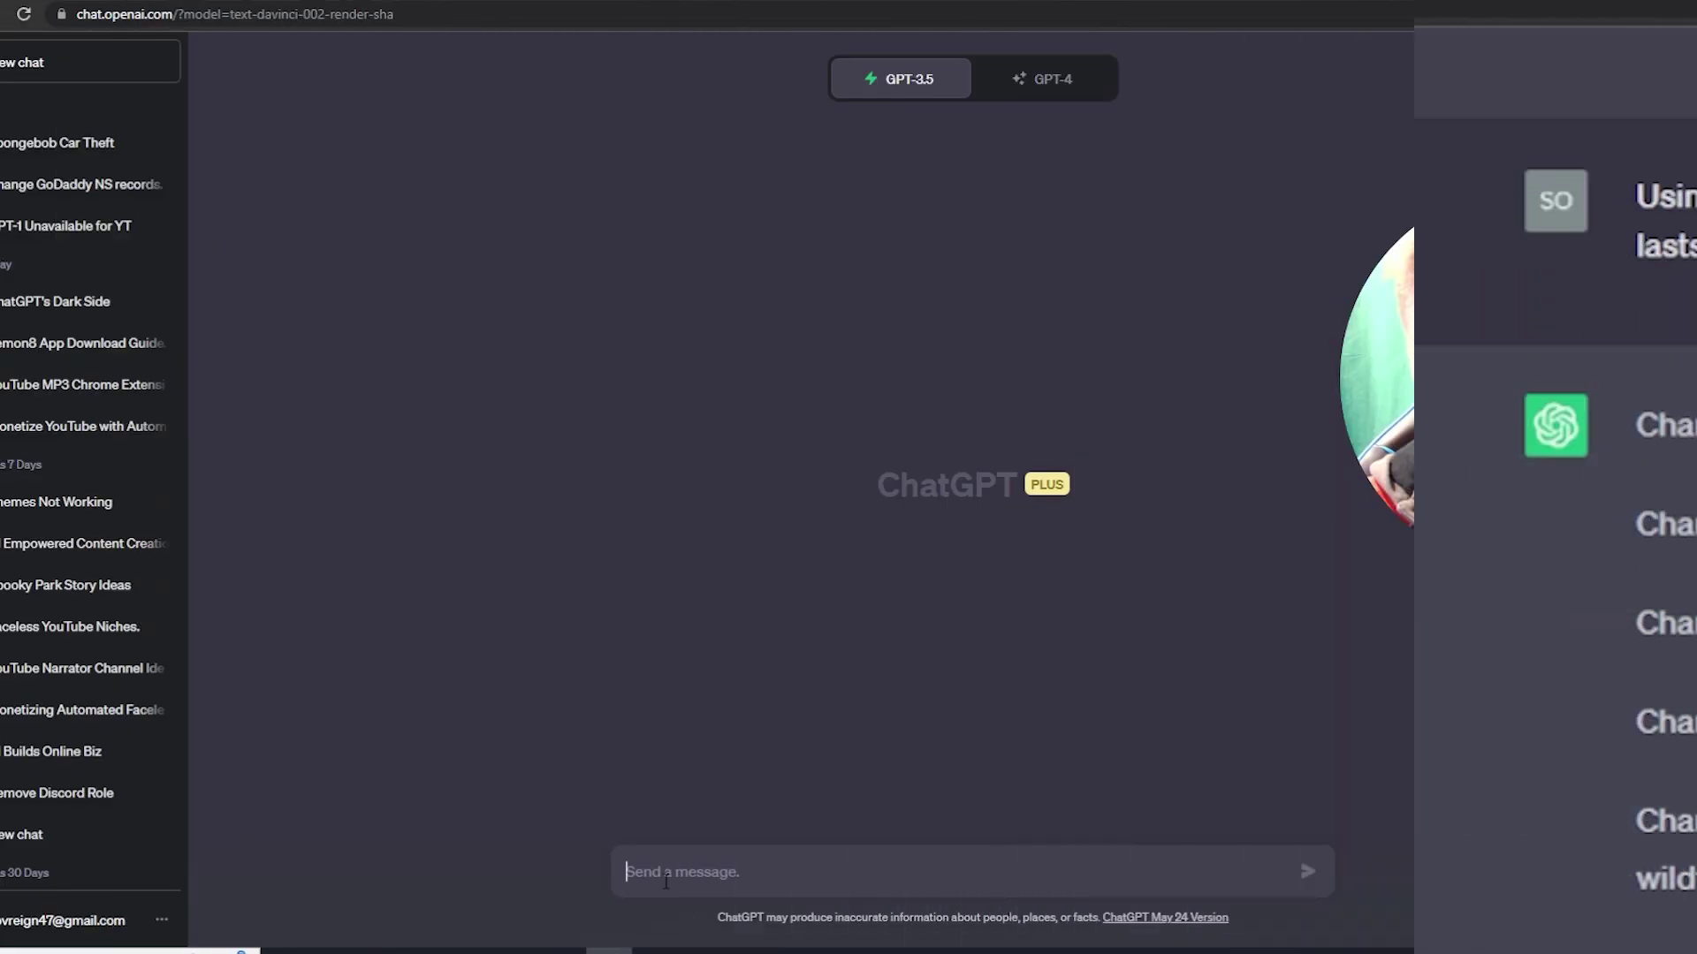
In ChatGPT, paste and send the prompt "Using the topic "Spongebob steals a car" create a conversation between two characters that lasts 5 exchanges".
right_click(664, 874)
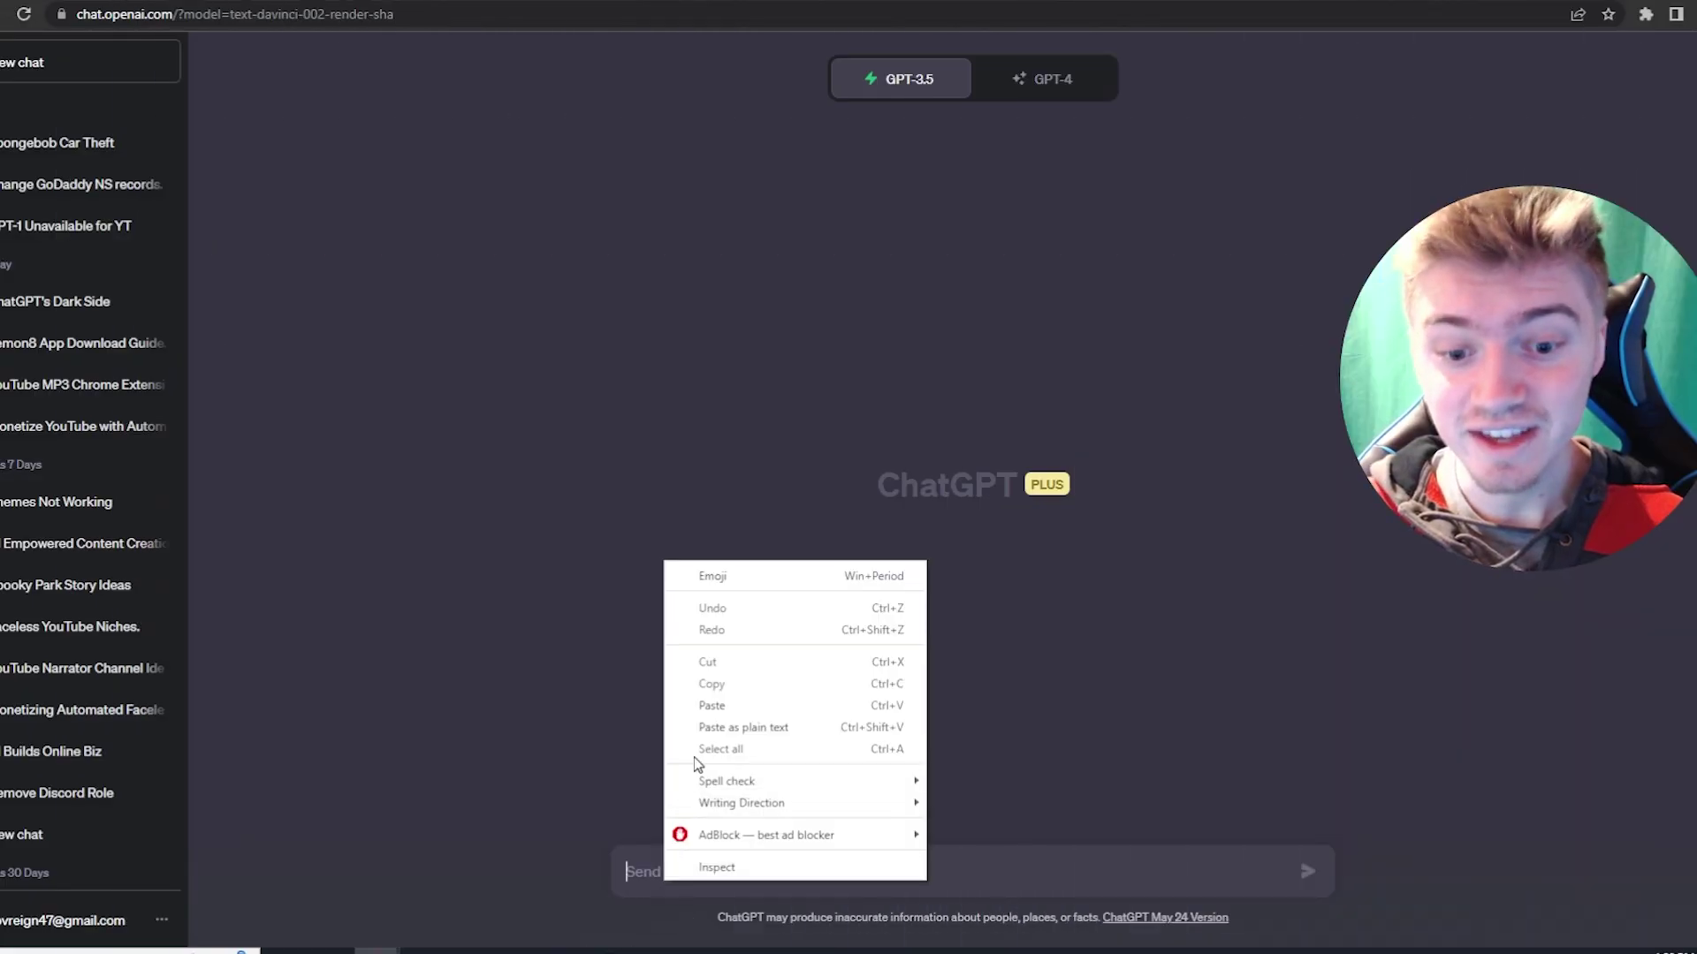
left_click(712, 706)
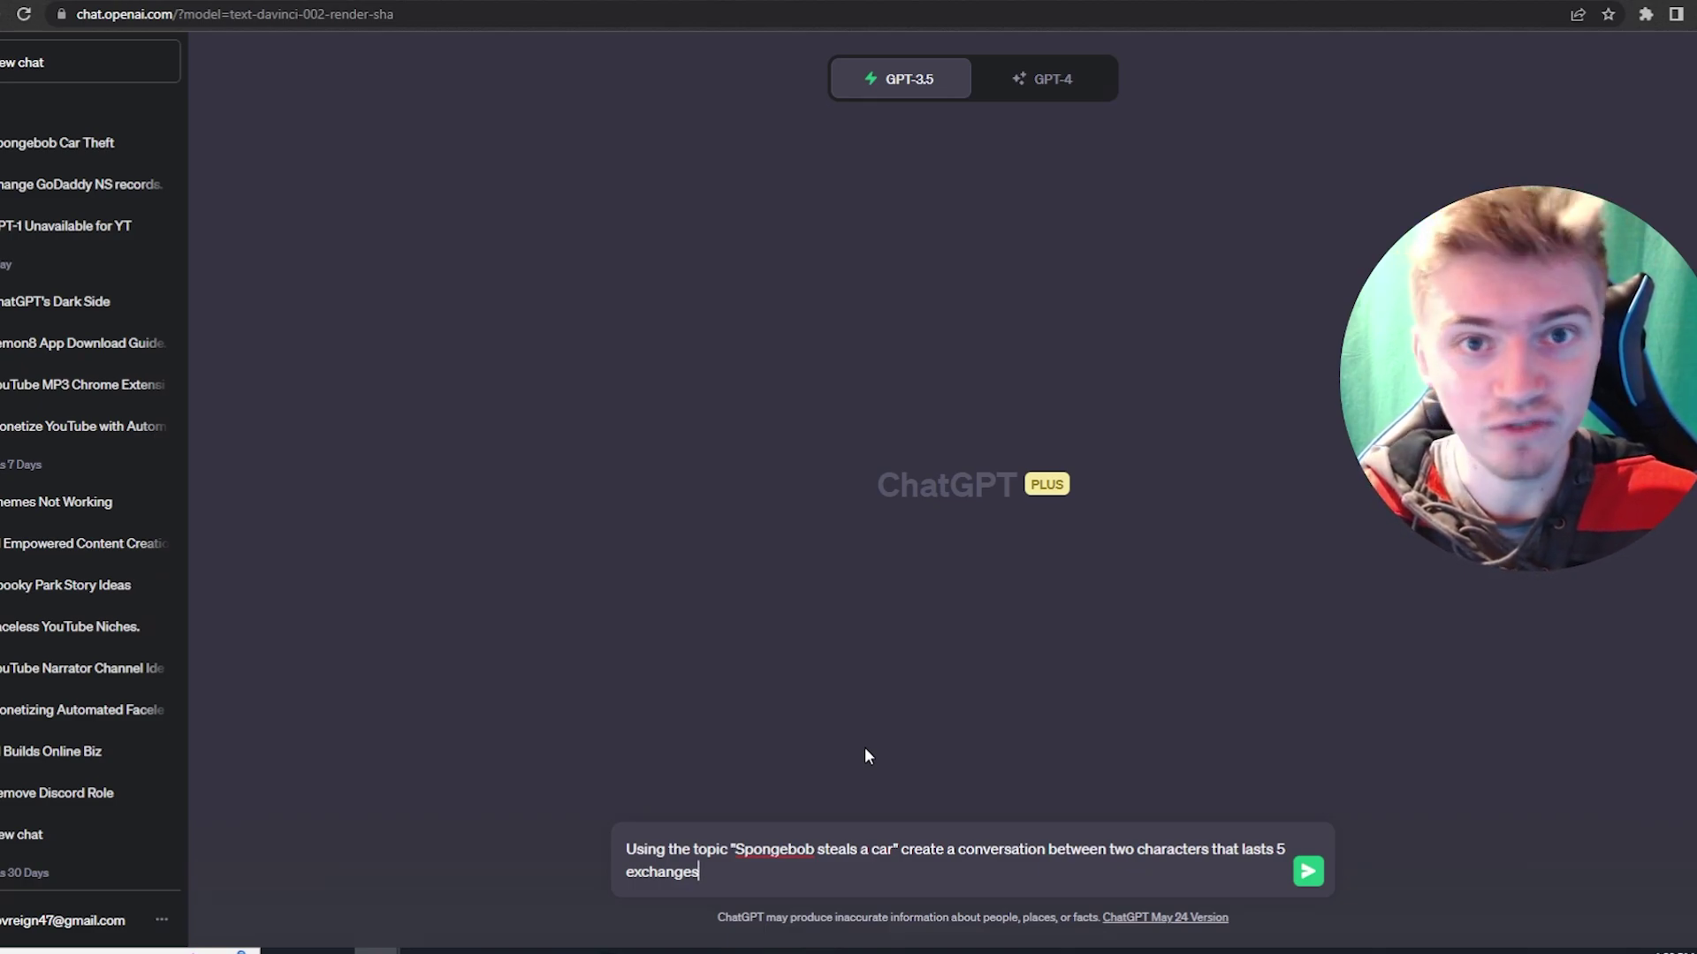
key("Return")
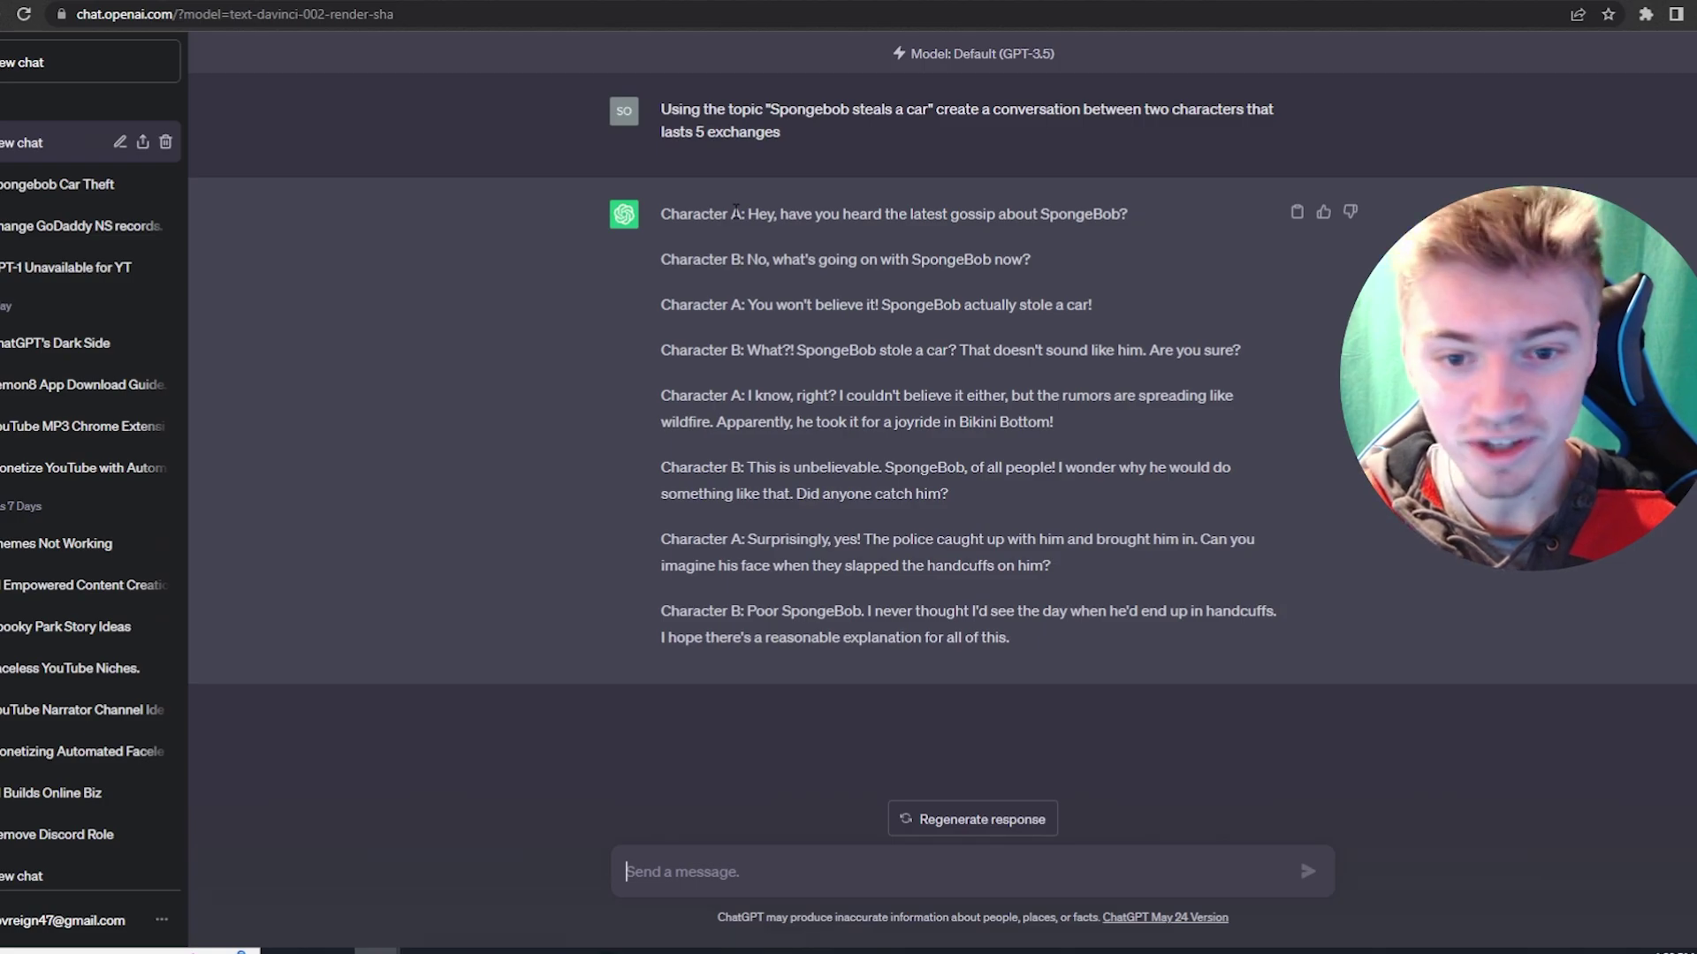
Examine the prompt's topic and the generated dialogue lines of Character A and Character B.
left_click_drag(758, 214, 901, 204)
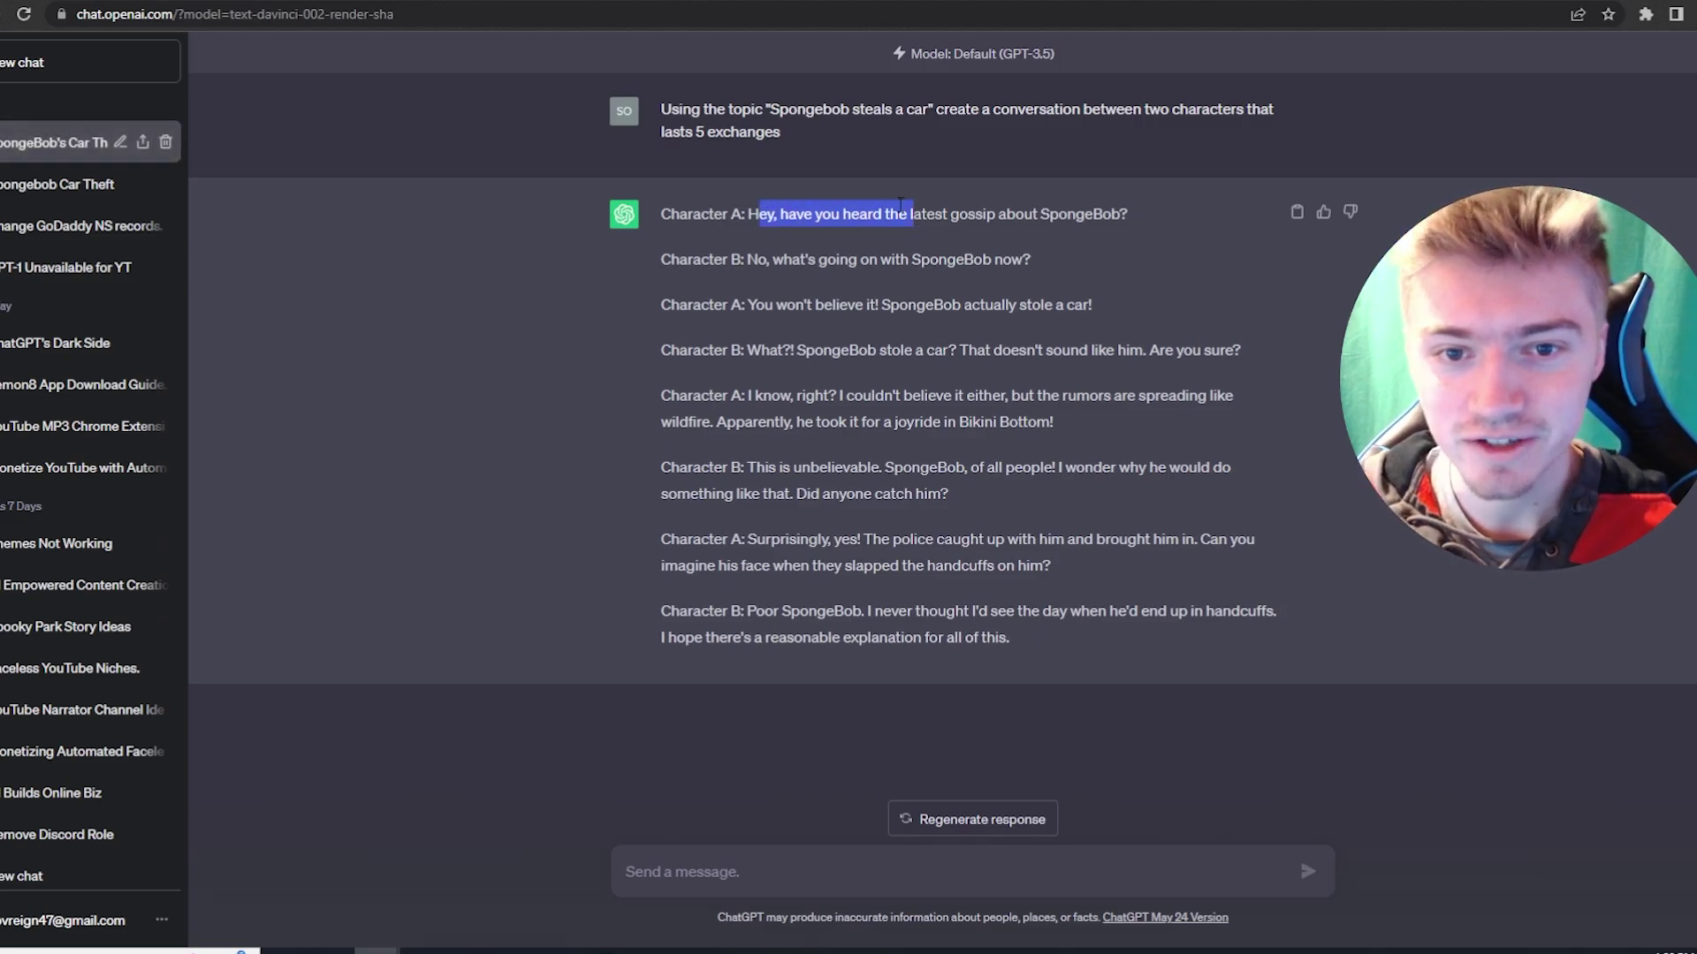
left_click_drag(771, 112, 923, 110)
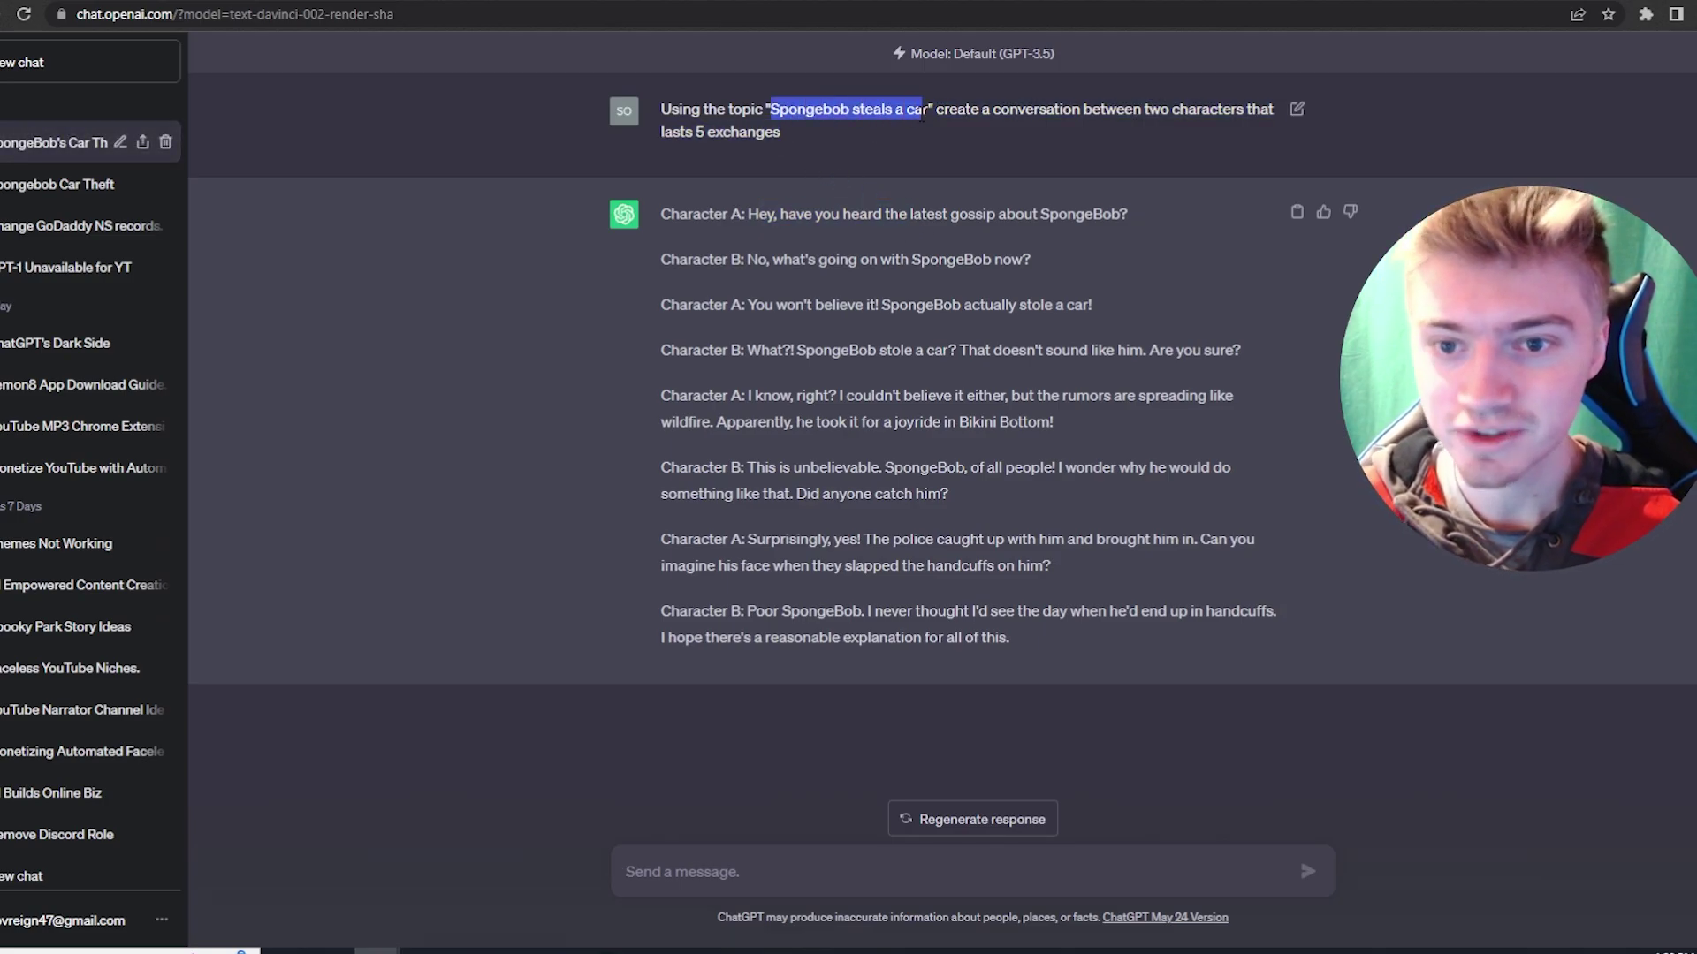
left_click(922, 113)
left_click_drag(814, 213, 1096, 214)
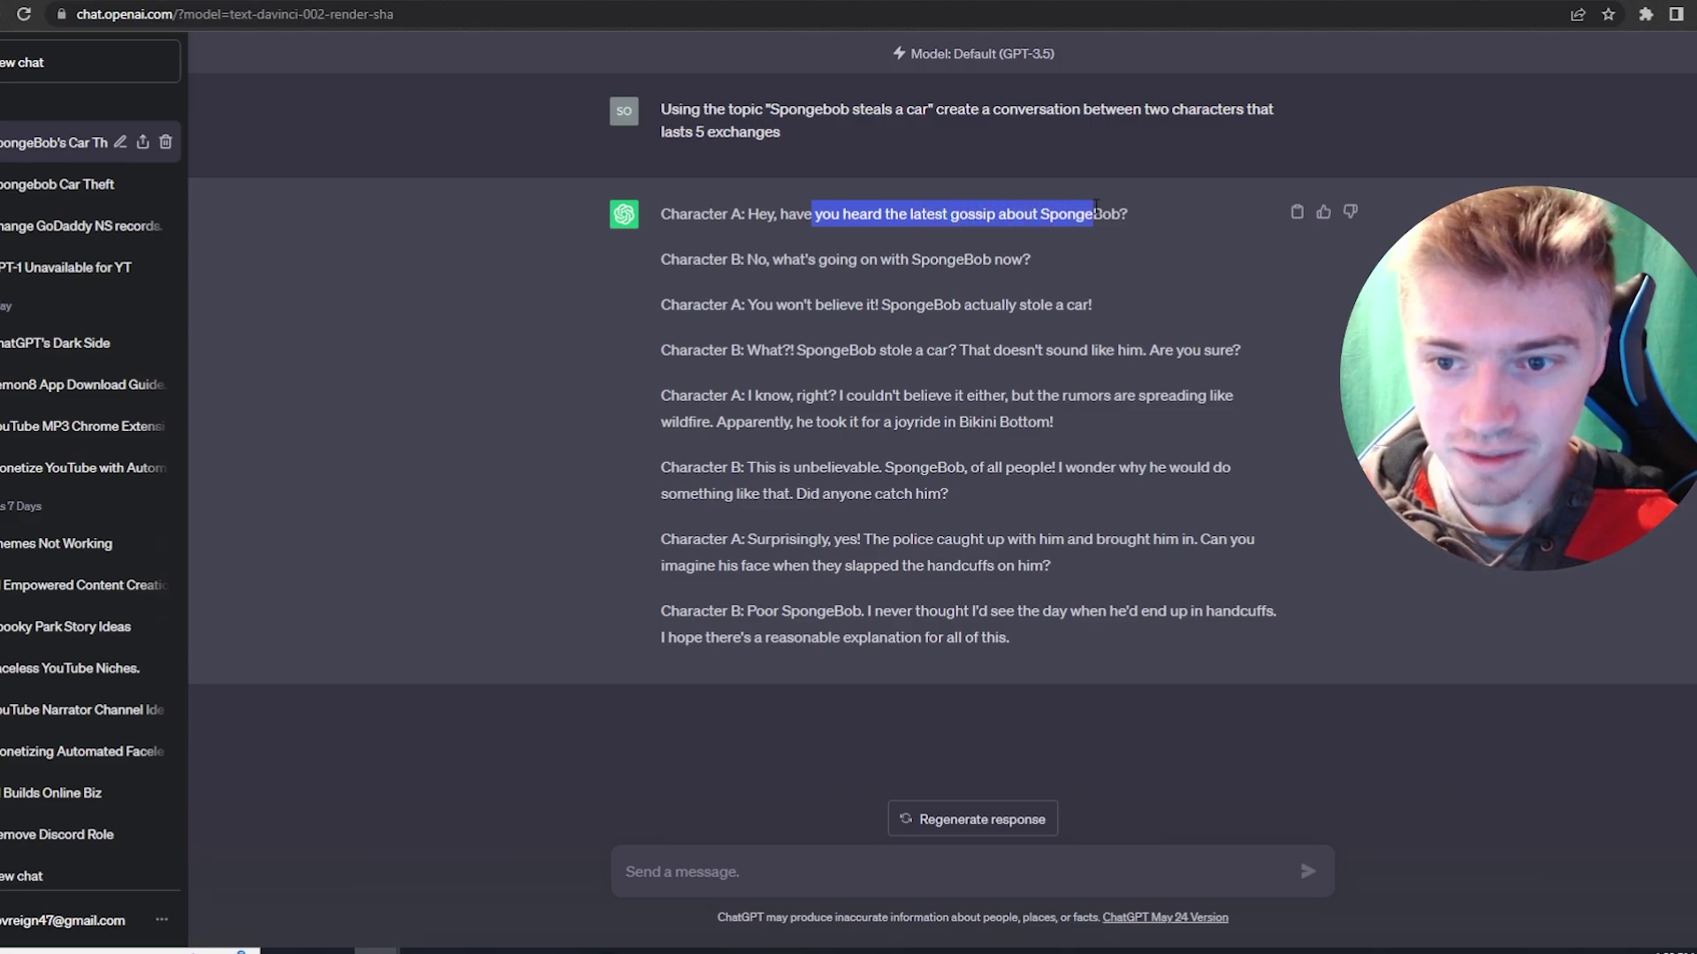
left_click(1095, 214)
left_click_drag(773, 259, 1028, 260)
left_click(1025, 262)
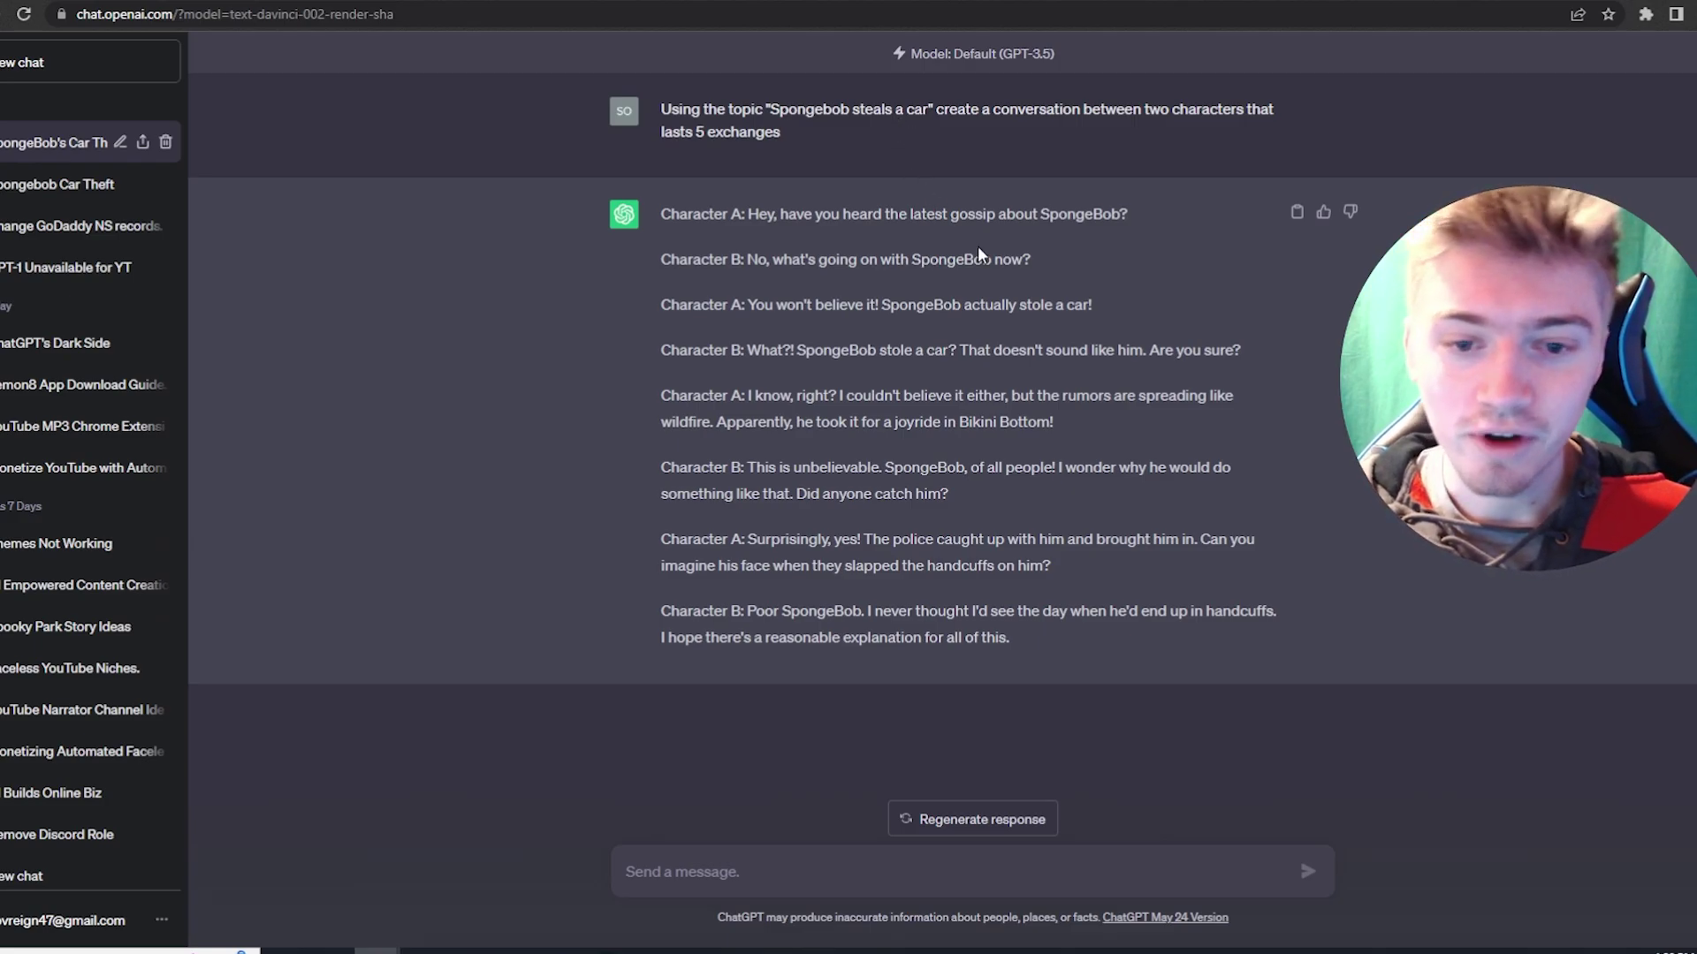
left_click_drag(1010, 637, 689, 214)
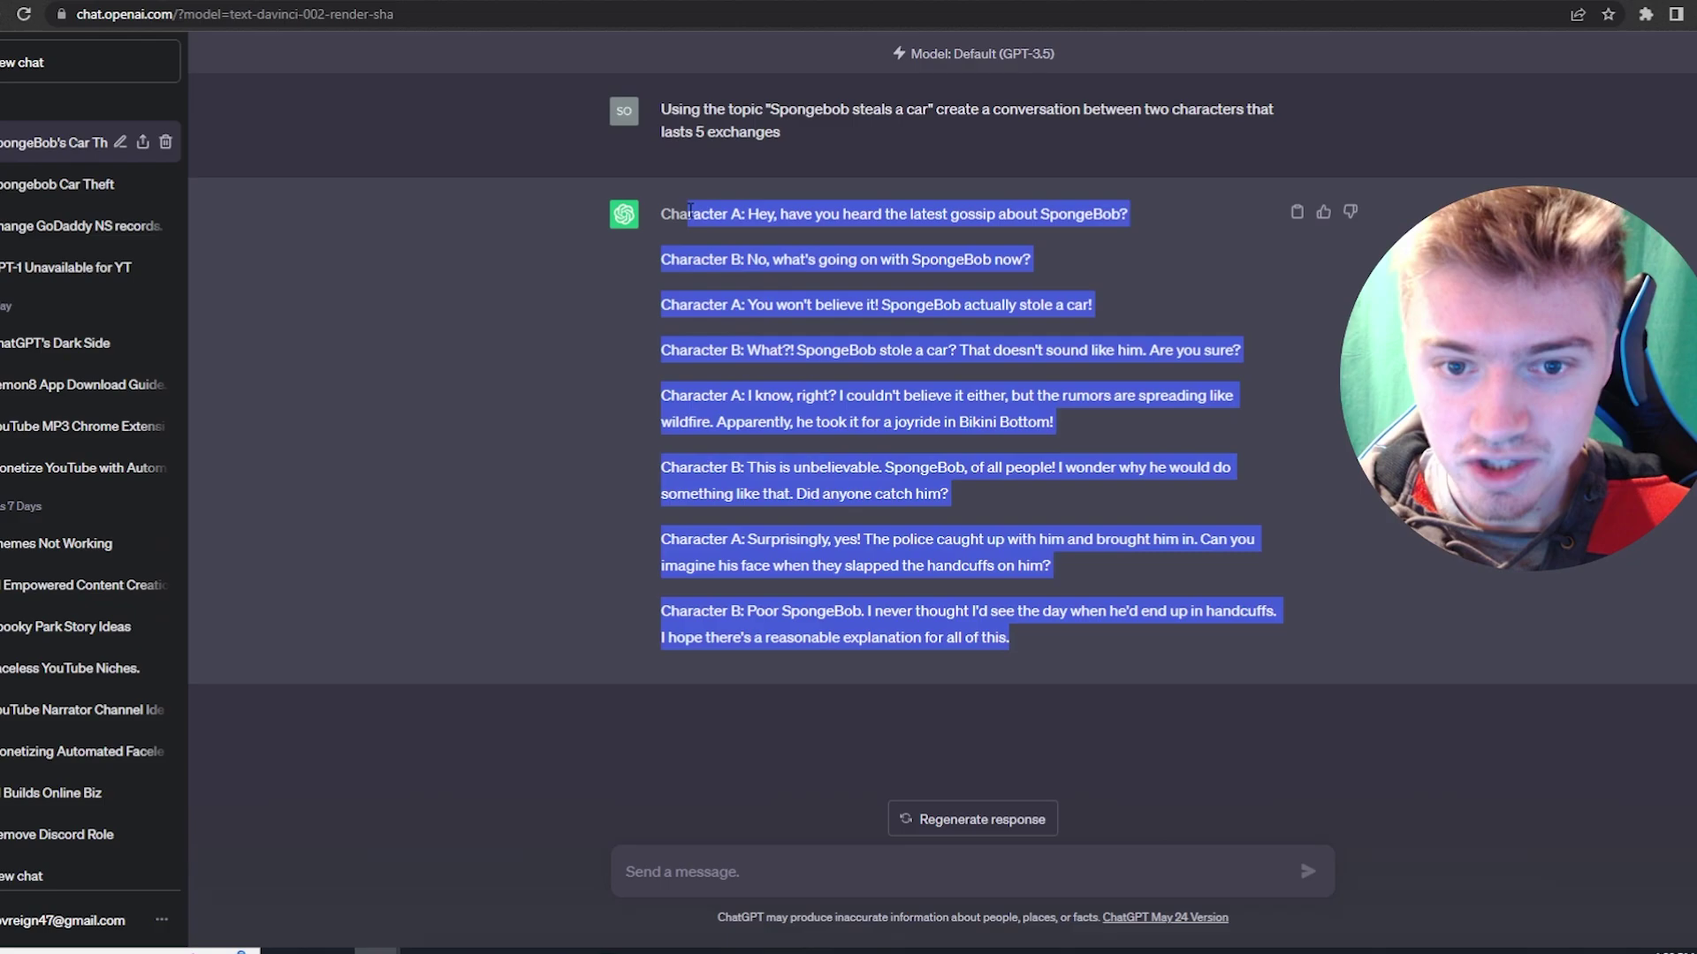
left_click(745, 252)
mouse_move(770, 110)
left_mouse_down()
mouse_move(915, 126)
mouse_move(780, 112)
left_mouse_up()
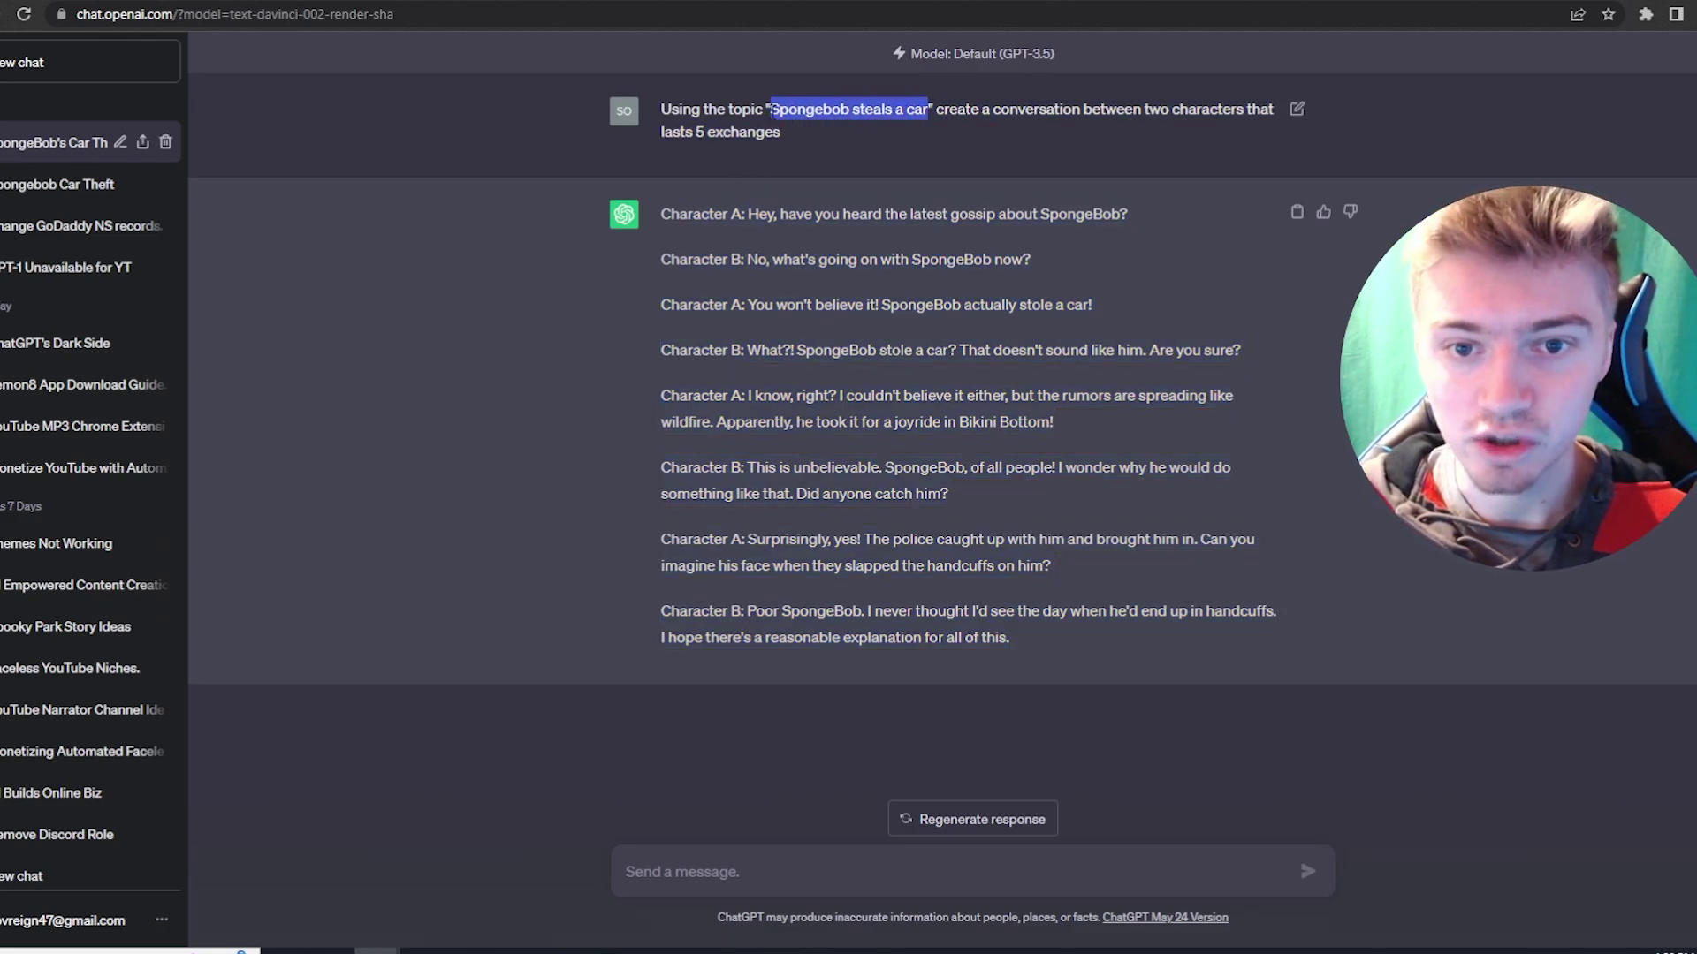
left_click(821, 213)
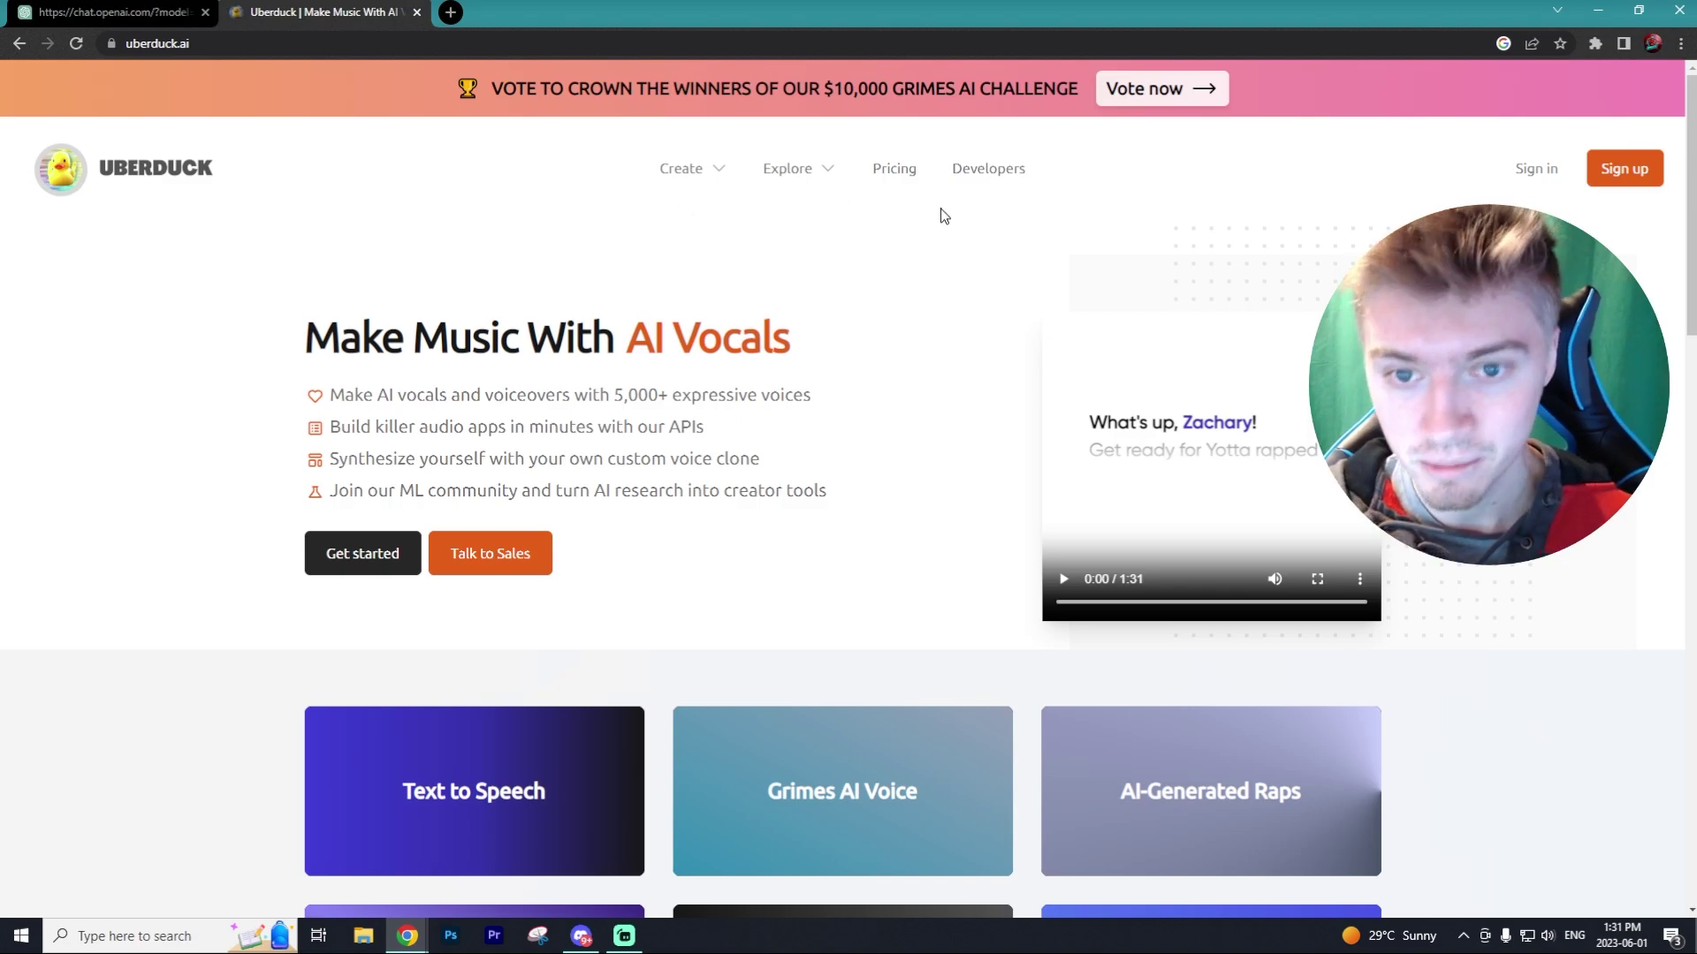
On the Uberduck site, sign up for the Free plan from the pricing plans and get started from the custom voice page.
left_click(895, 168)
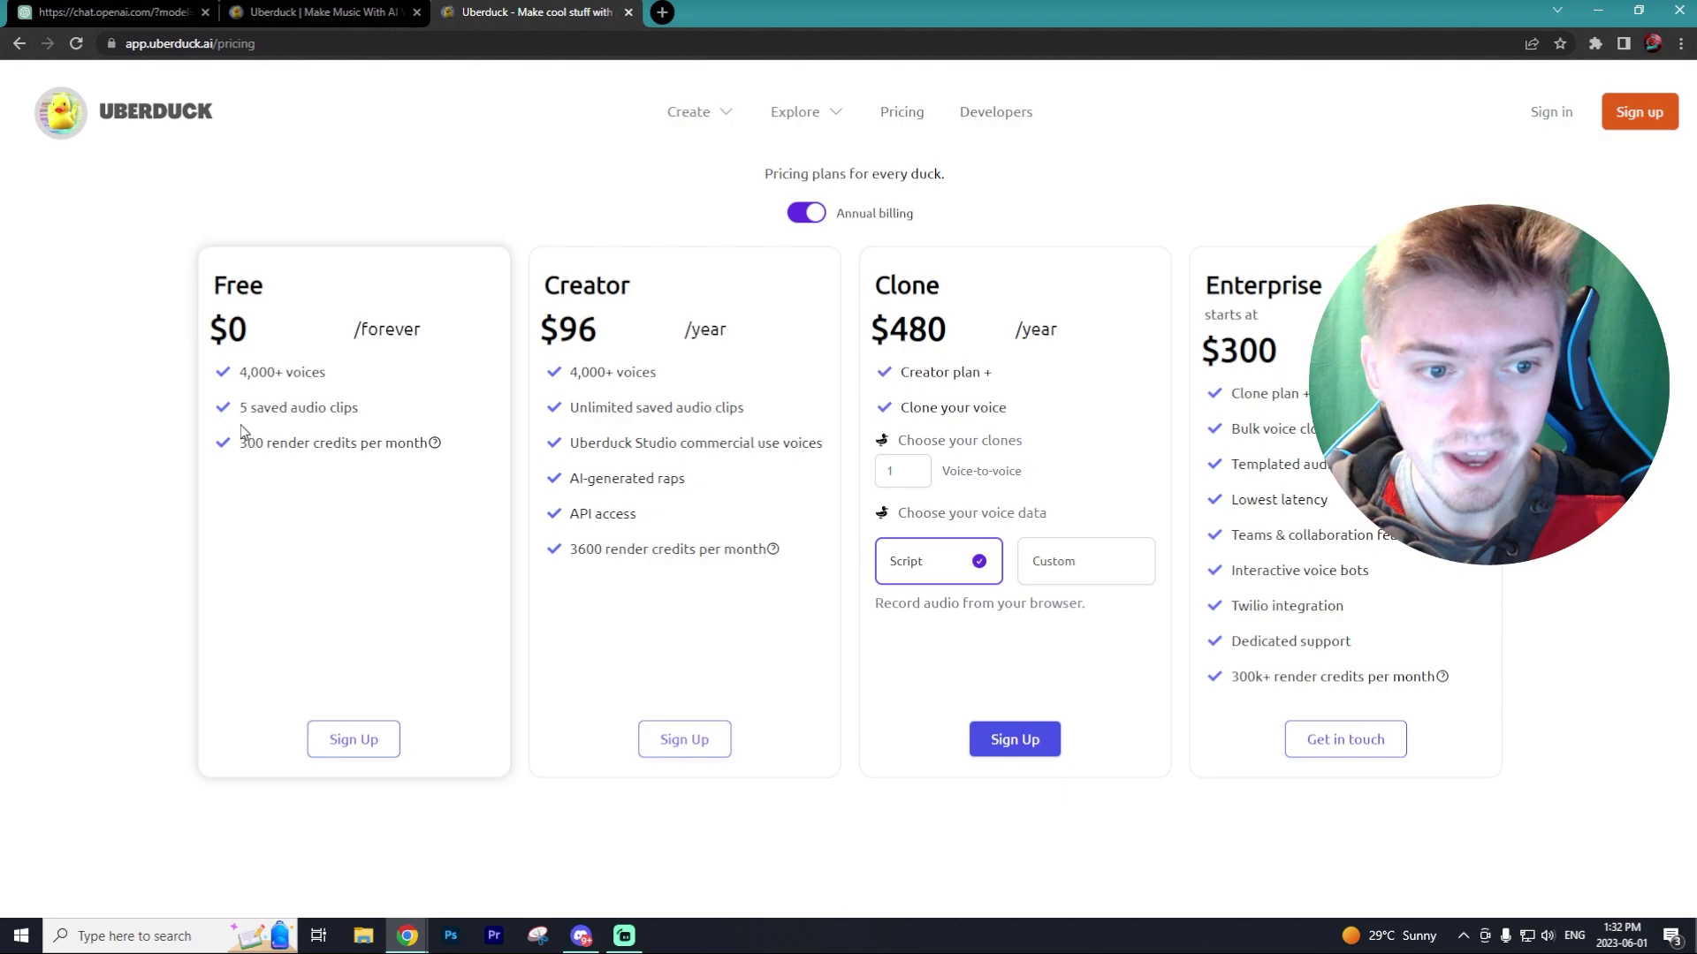
left_click(382, 745)
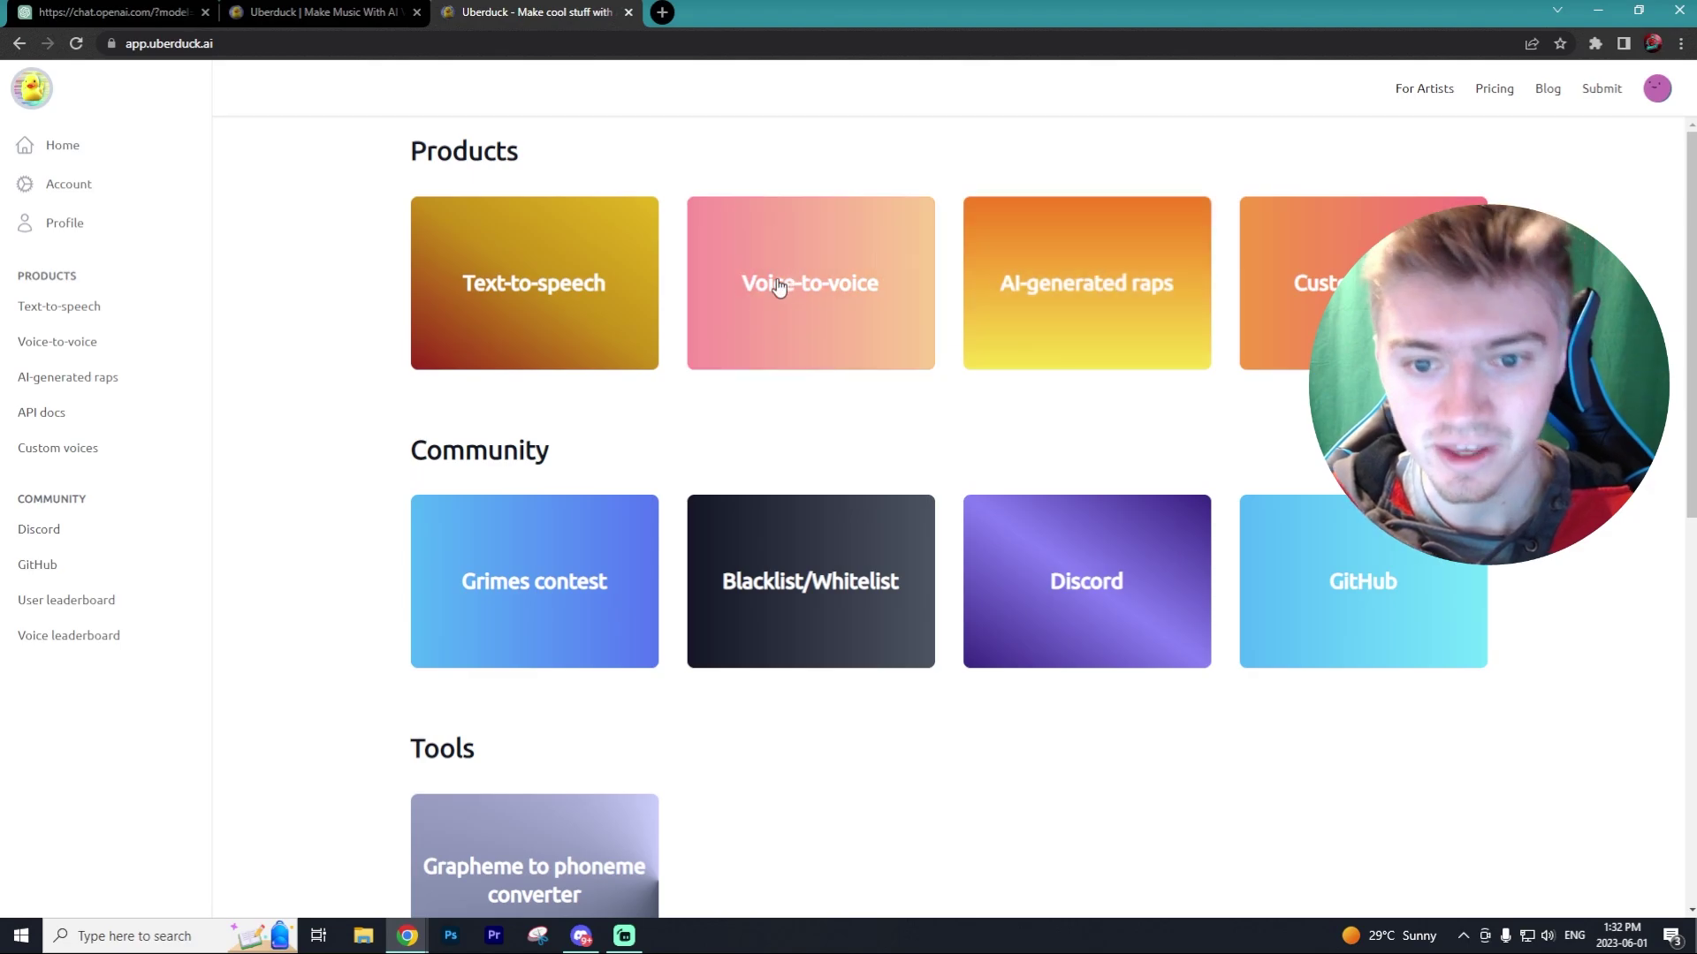
left_click(1272, 283)
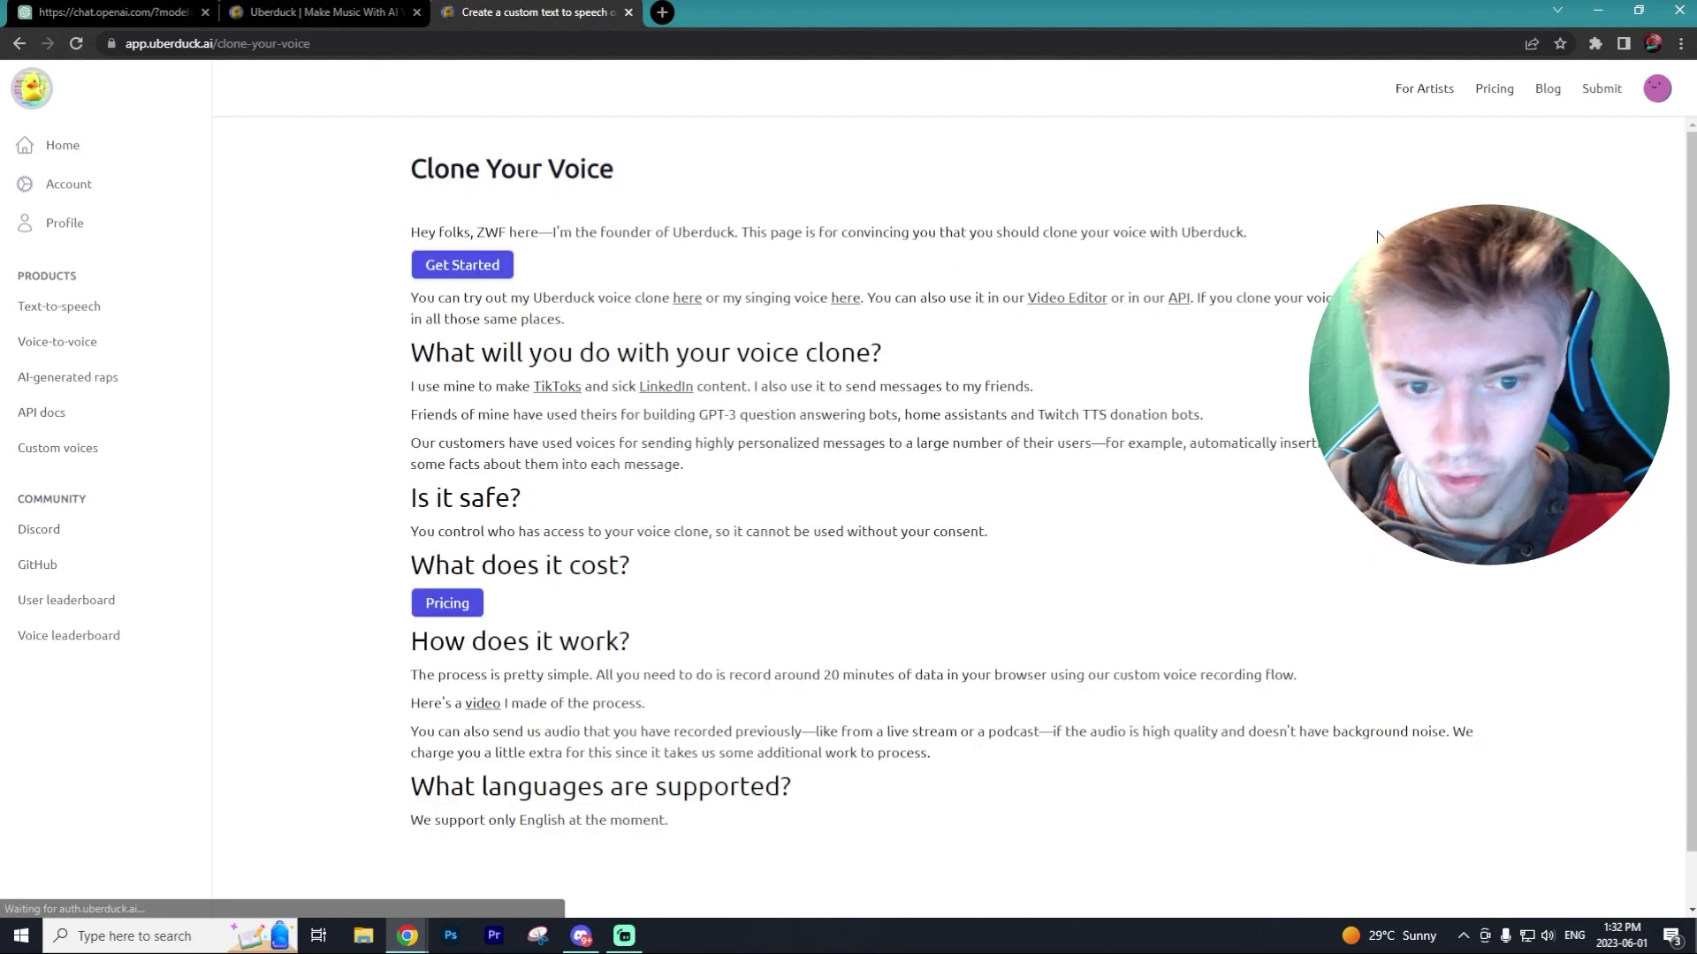
left_click(455, 262)
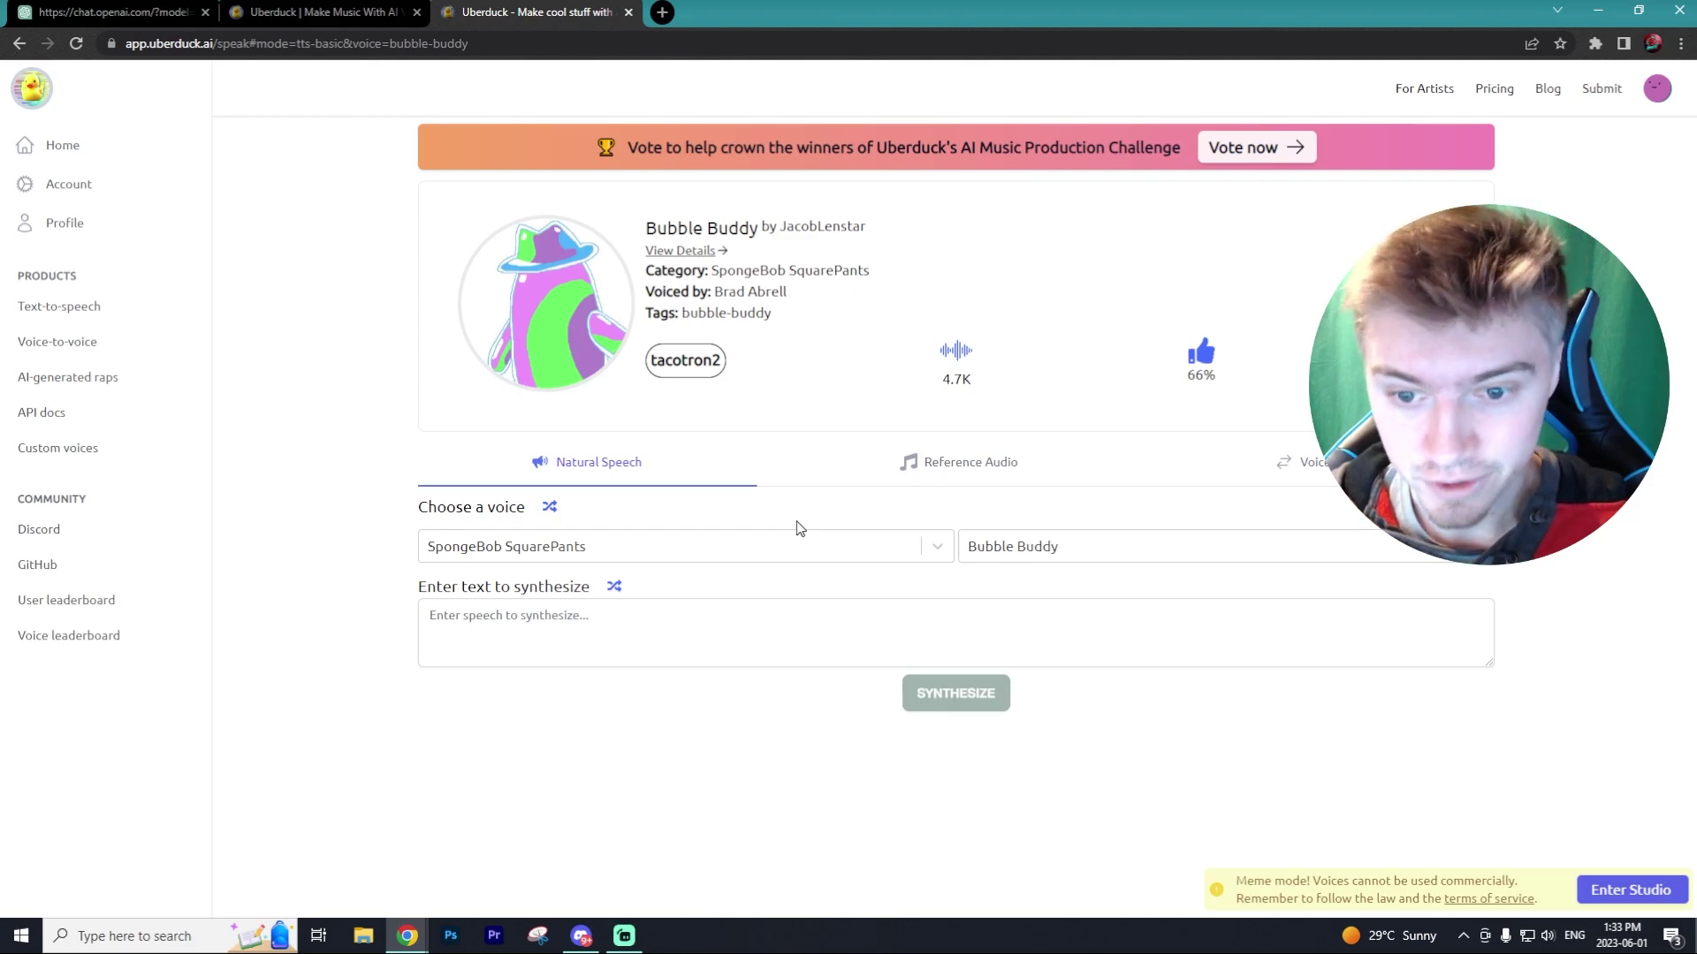
Switch the speech page to Reference Audio and look through the voice categories and the SpongeBob SquarePants voices.
left_click(822, 476)
left_click(604, 548)
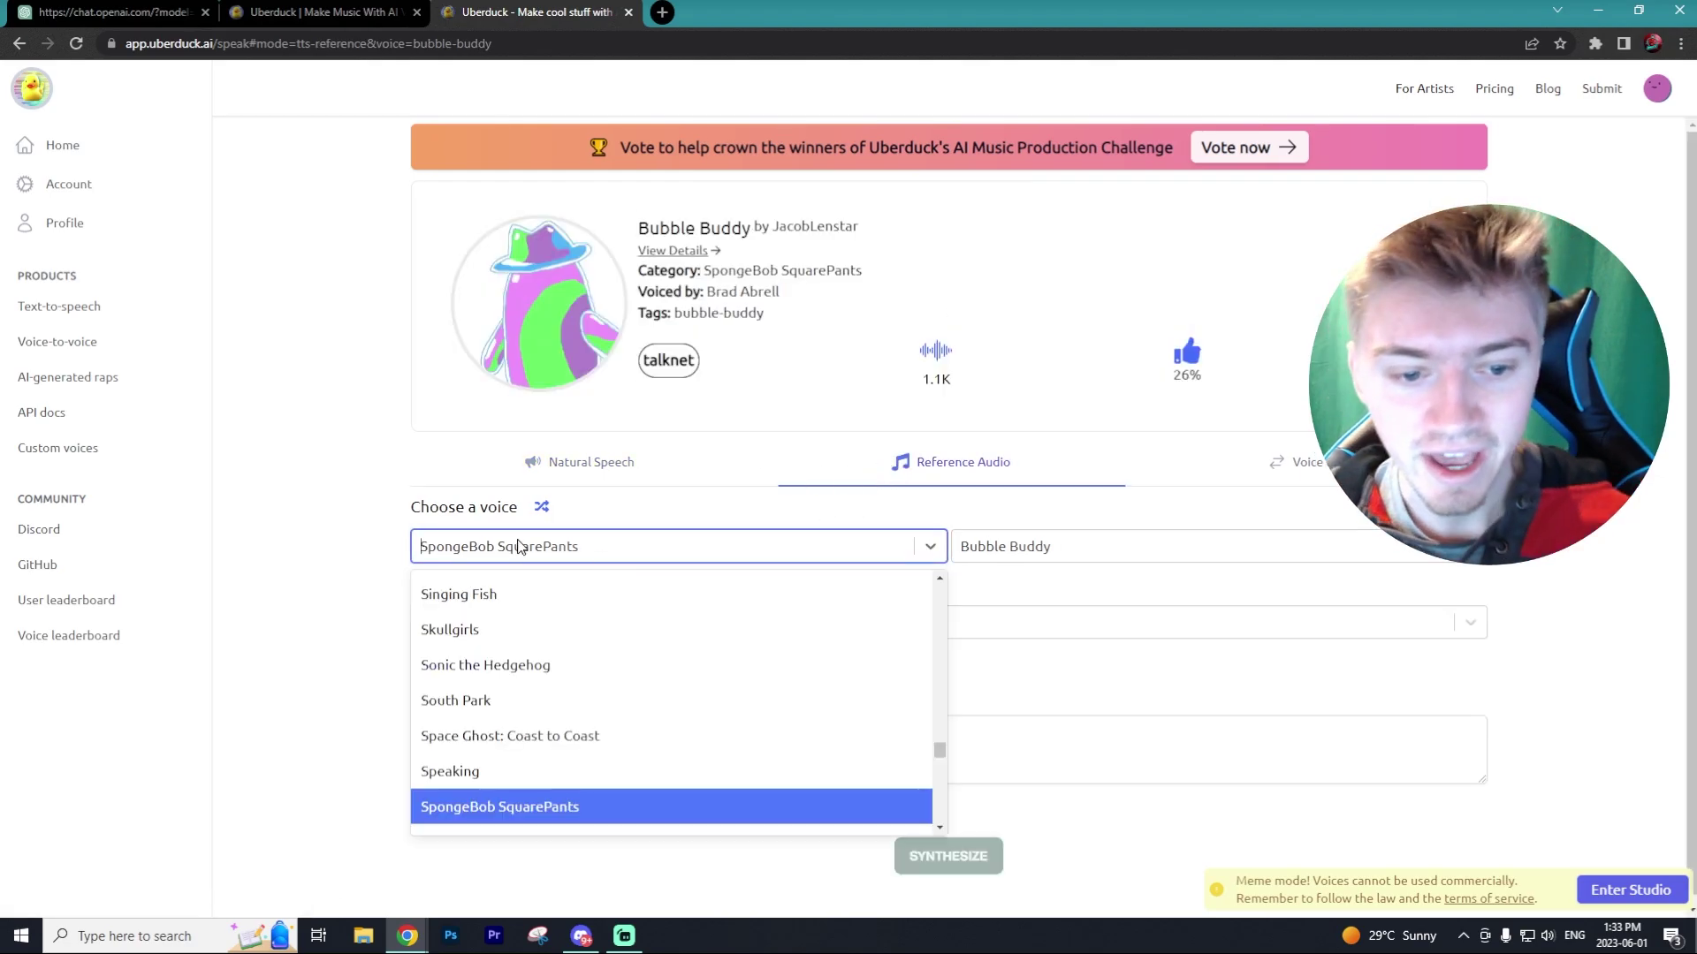
left_click(767, 548)
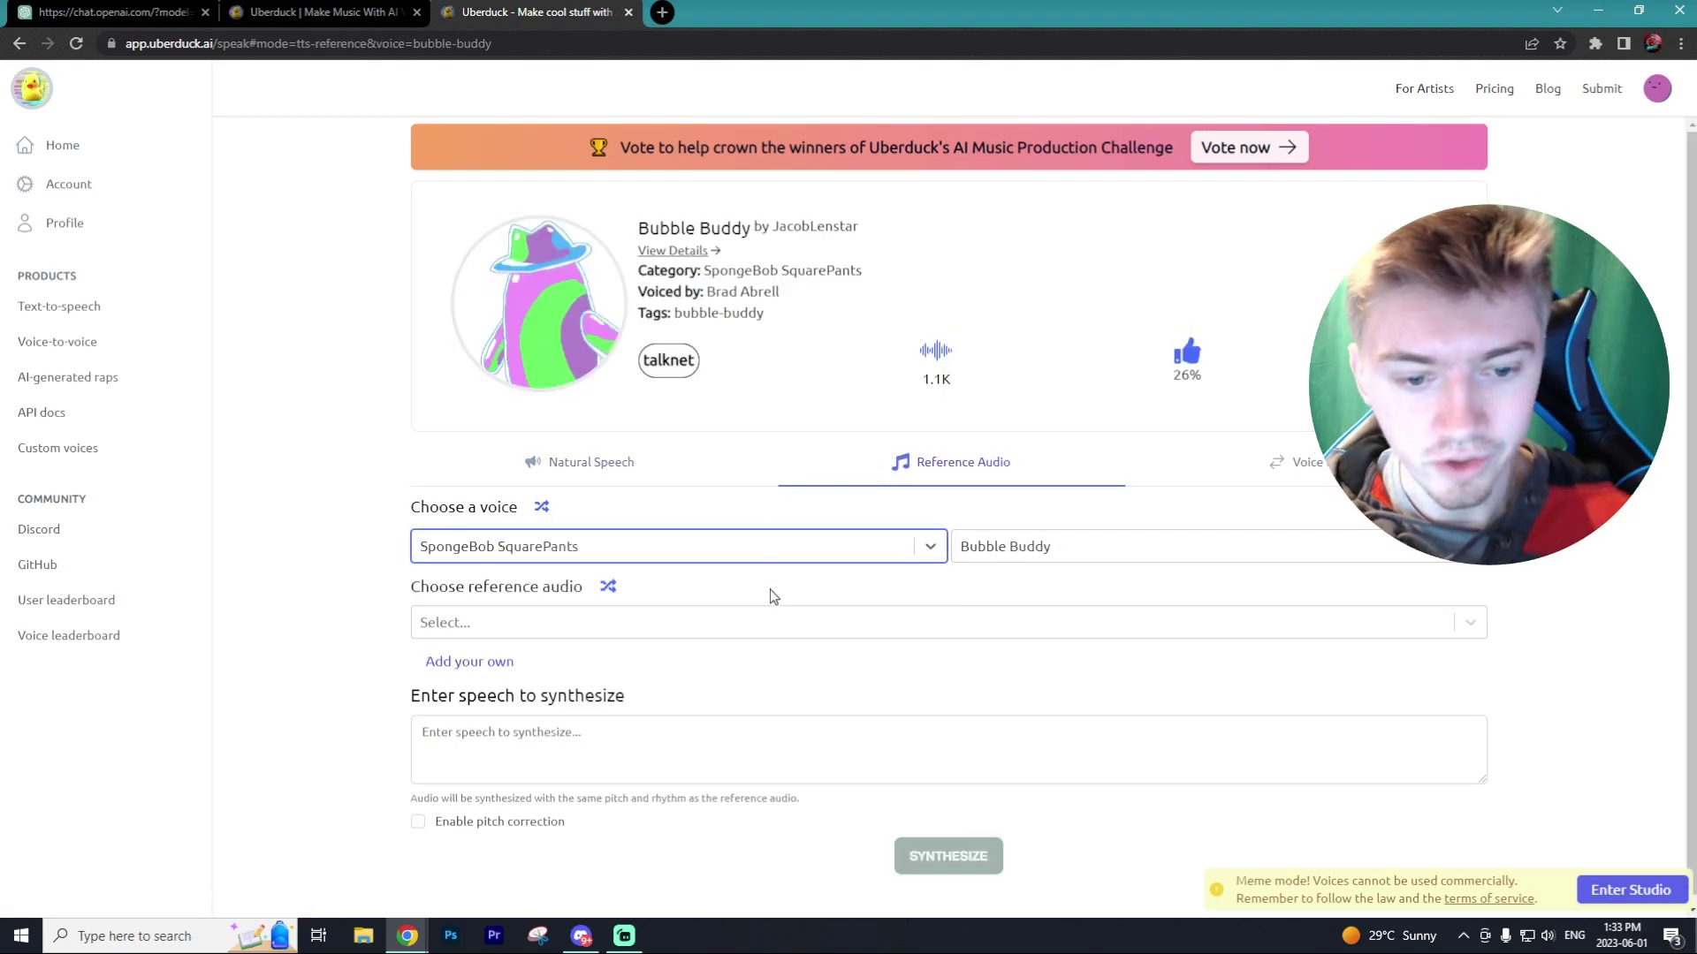
left_click(1065, 557)
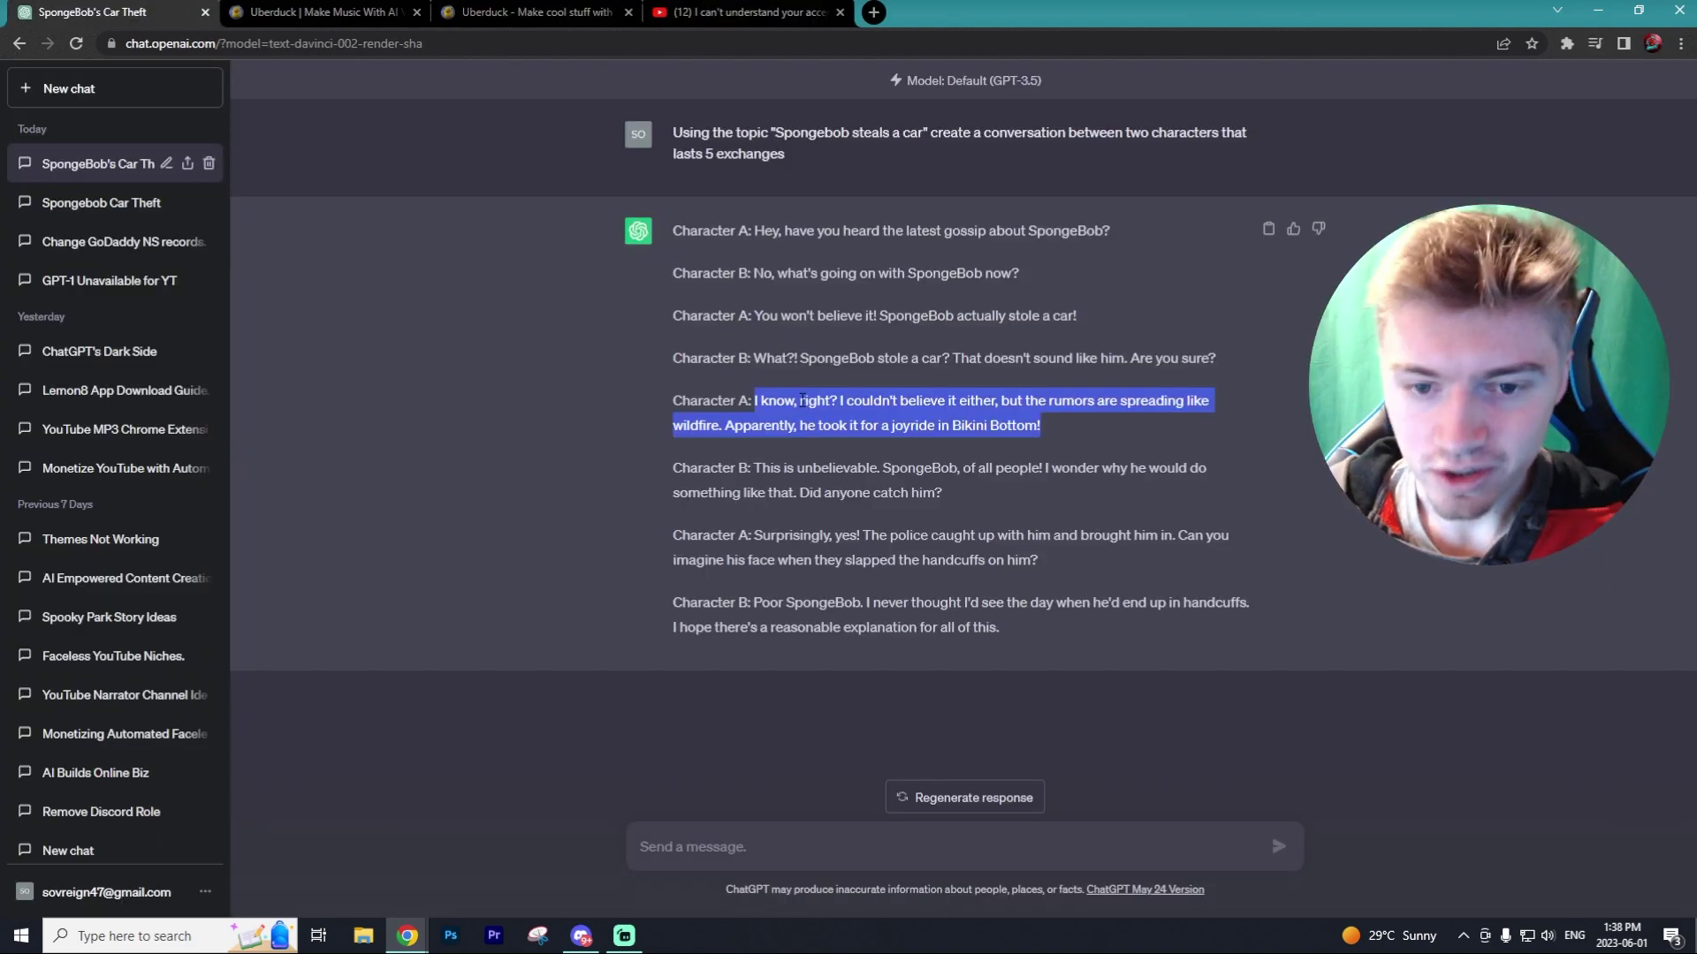
Copy Character A's "I know, right?" line from ChatGPT into Uberduck's speech text and synthesize it with the SpongeBob SquarePants (Seasons 3–9A) voice.
right_click(805, 399)
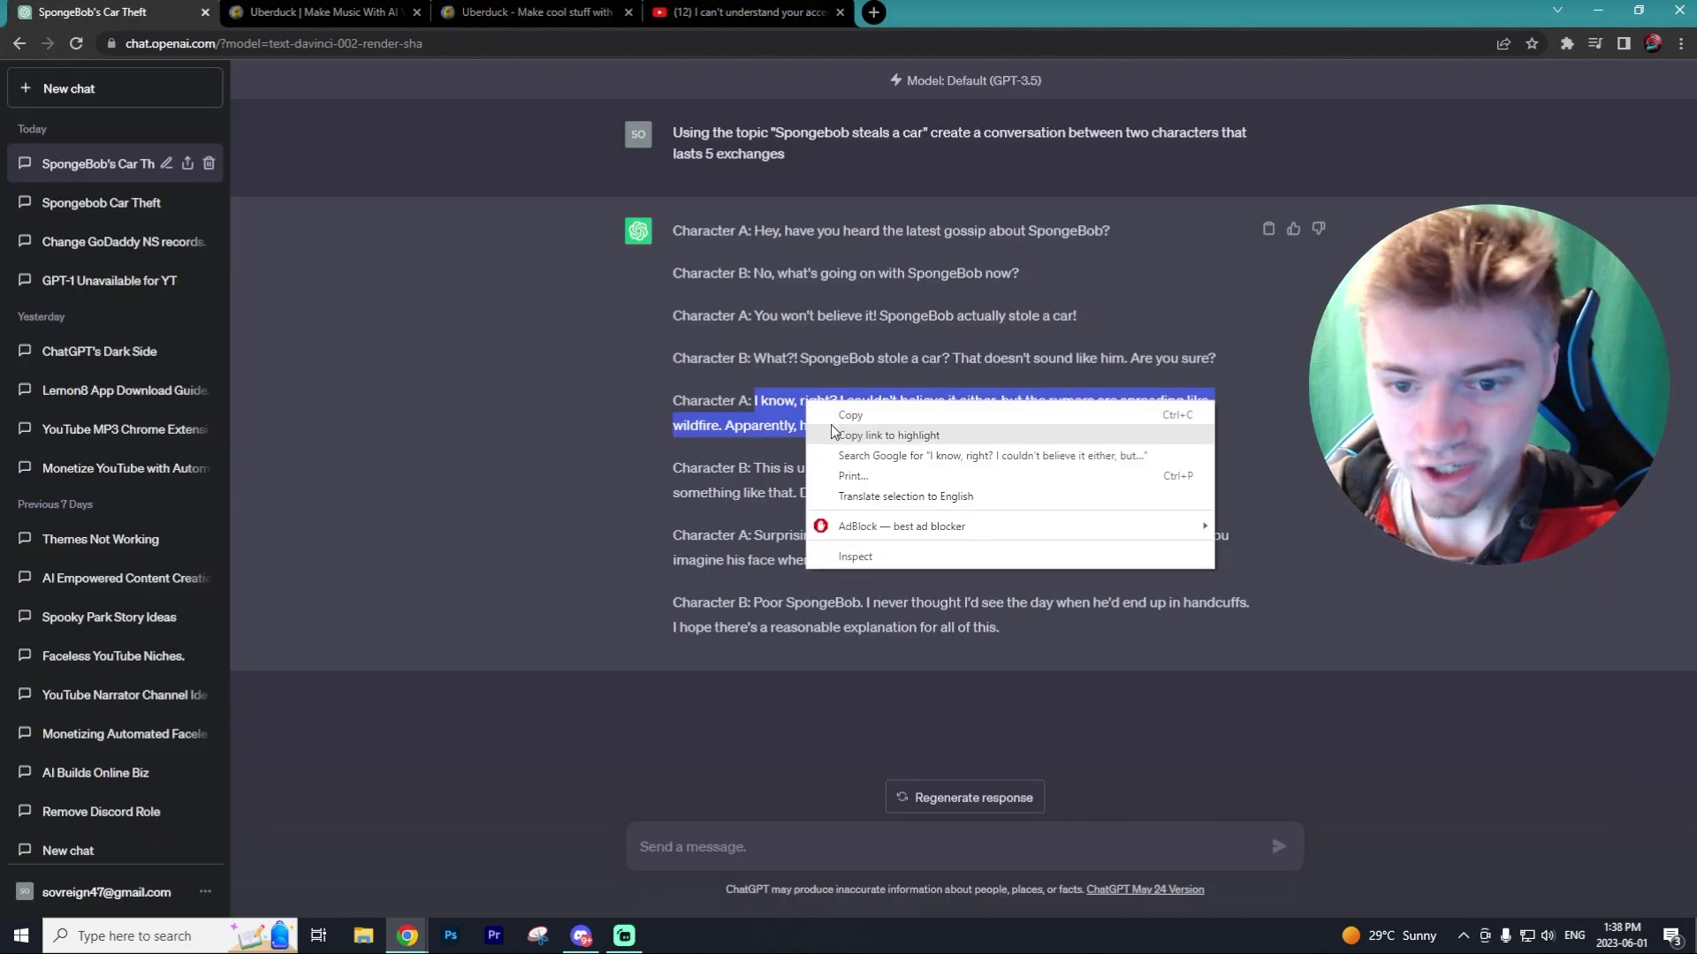
left_click(847, 414)
left_click(305, 12)
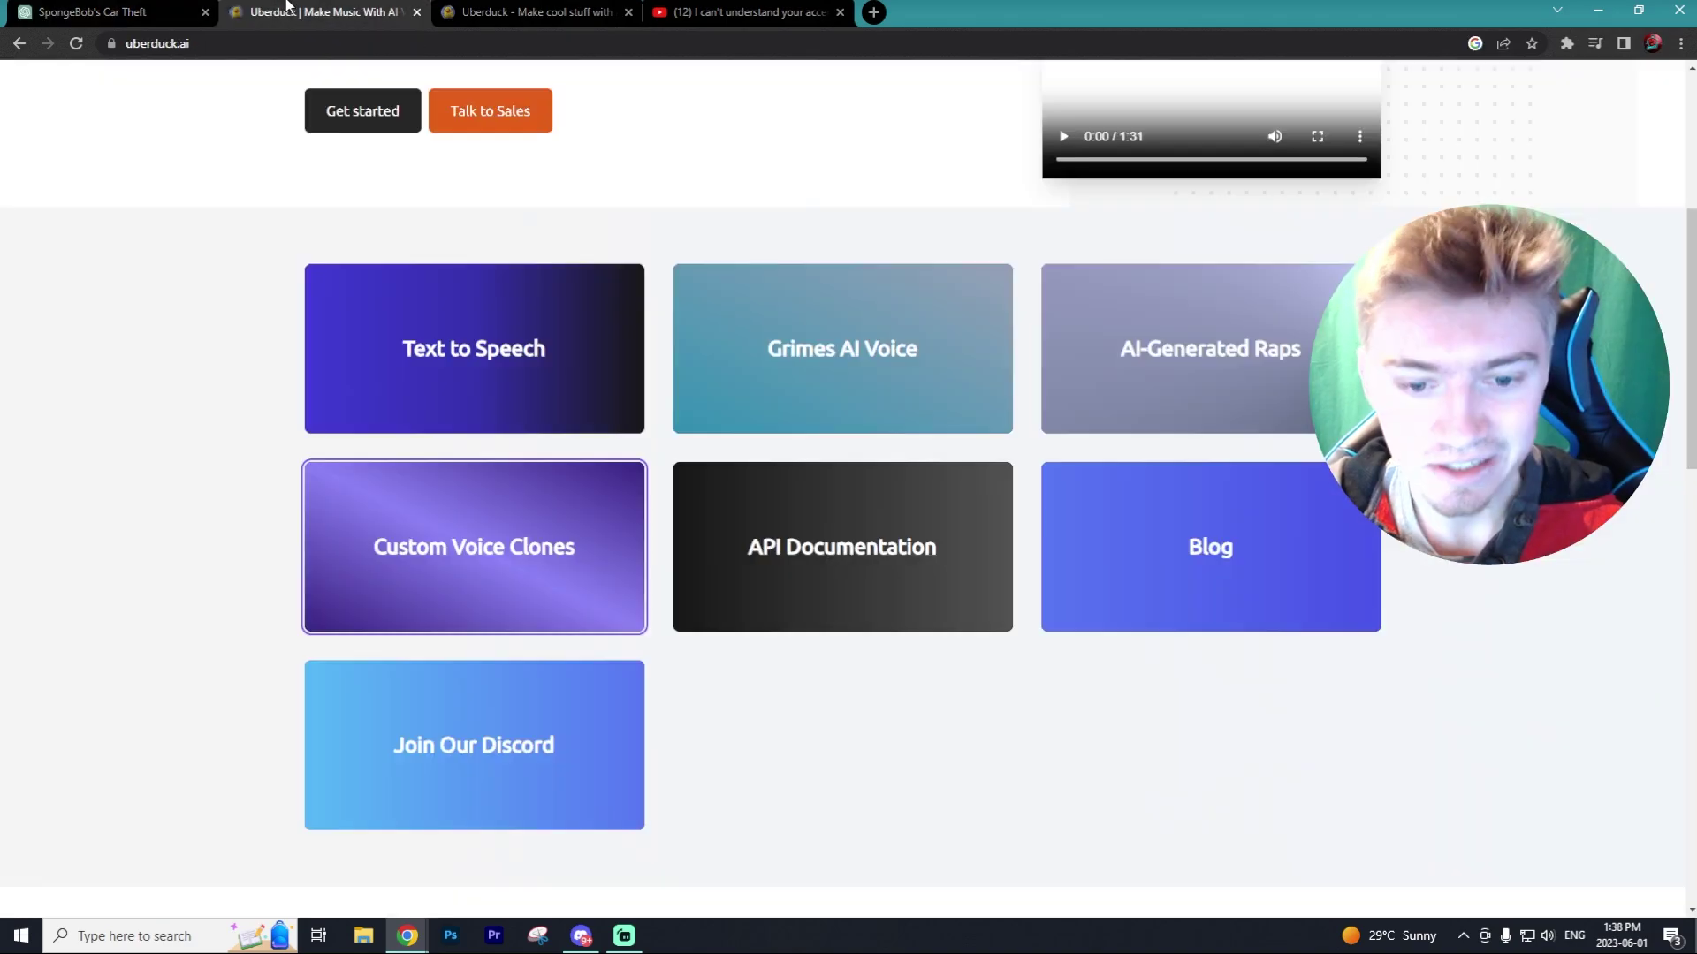
left_click(453, 9)
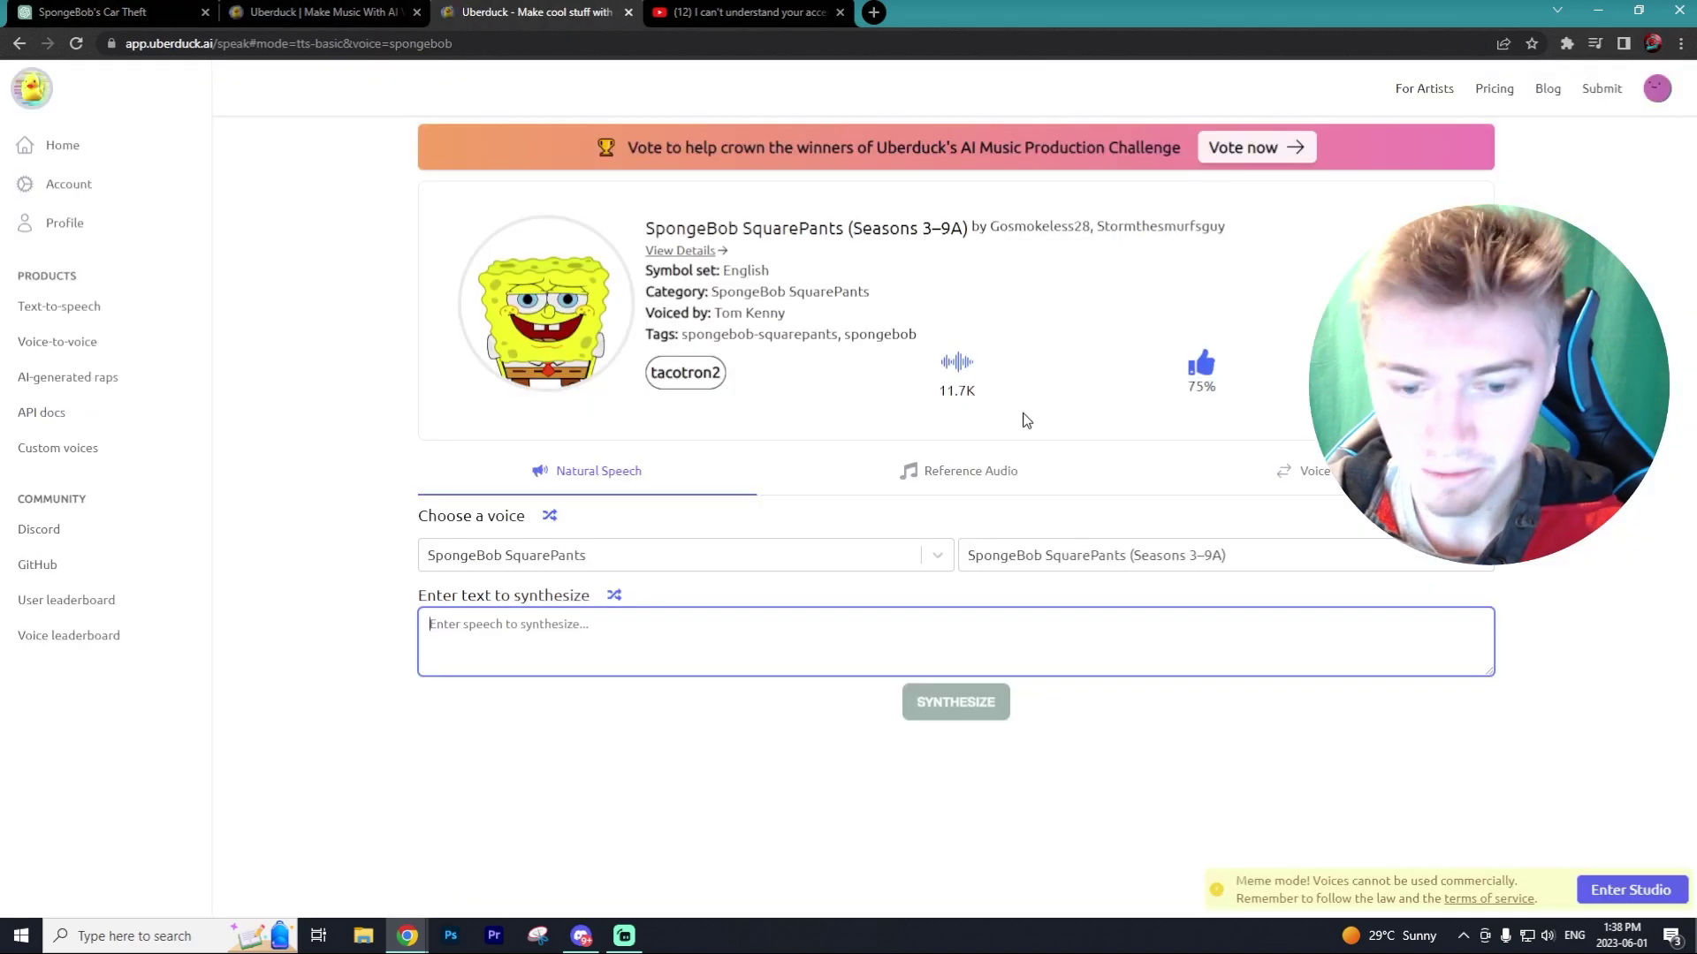
right_click(570, 626)
left_click(636, 459)
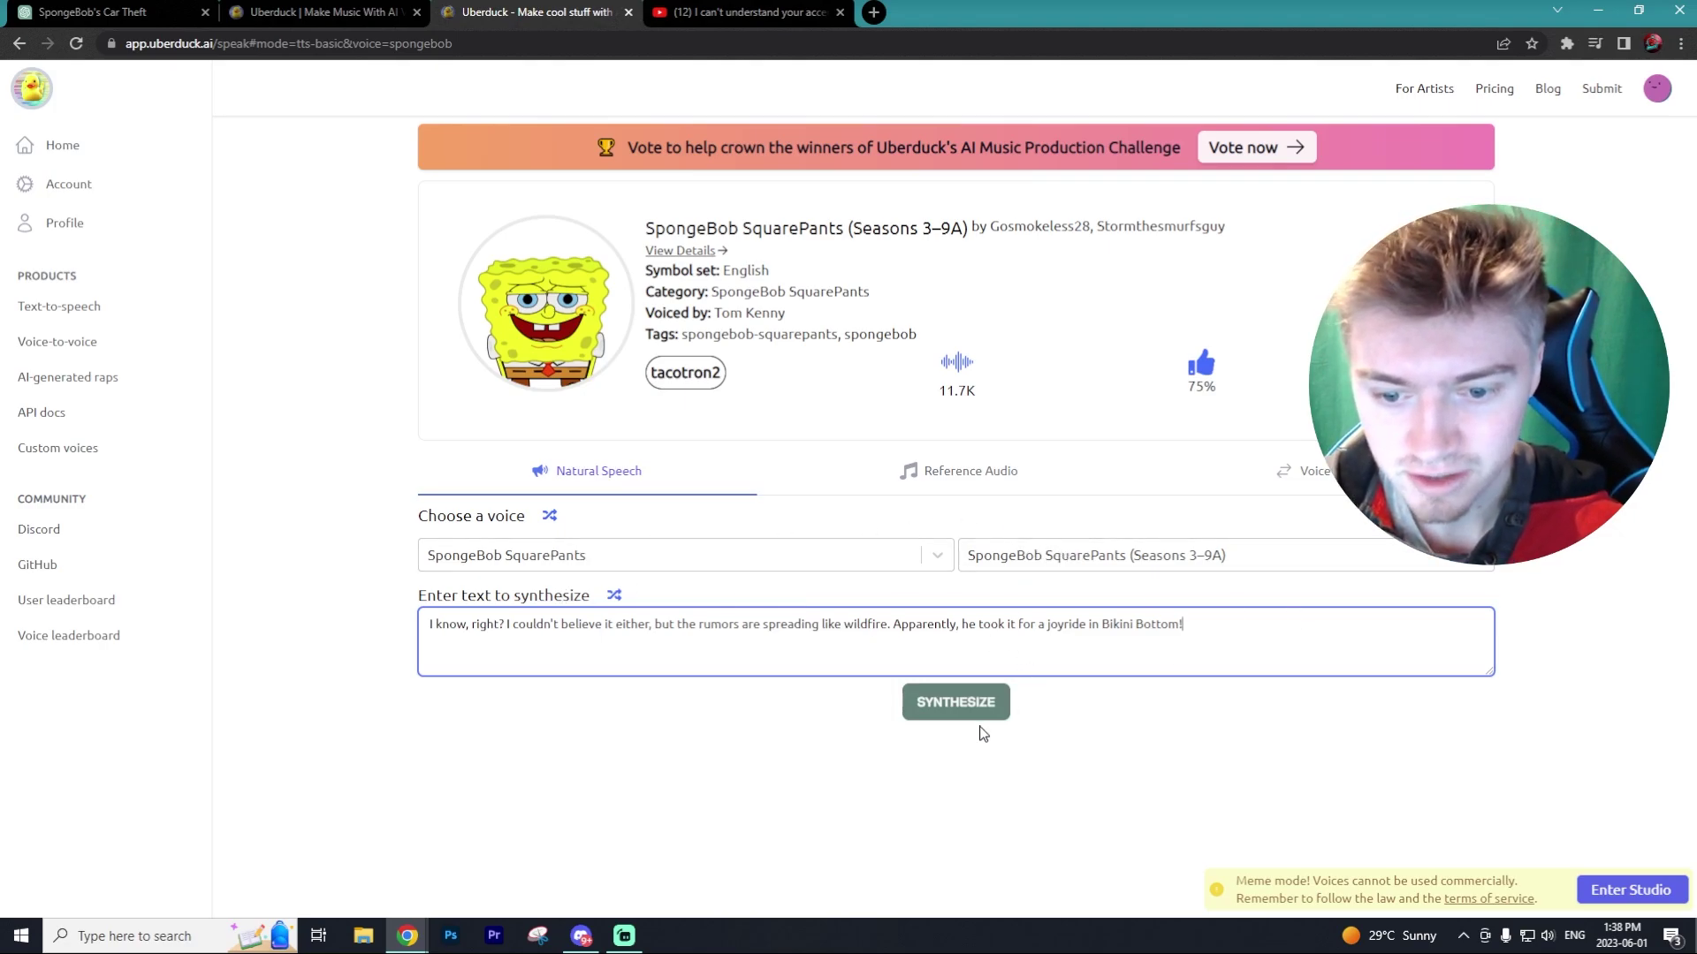
left_click(988, 714)
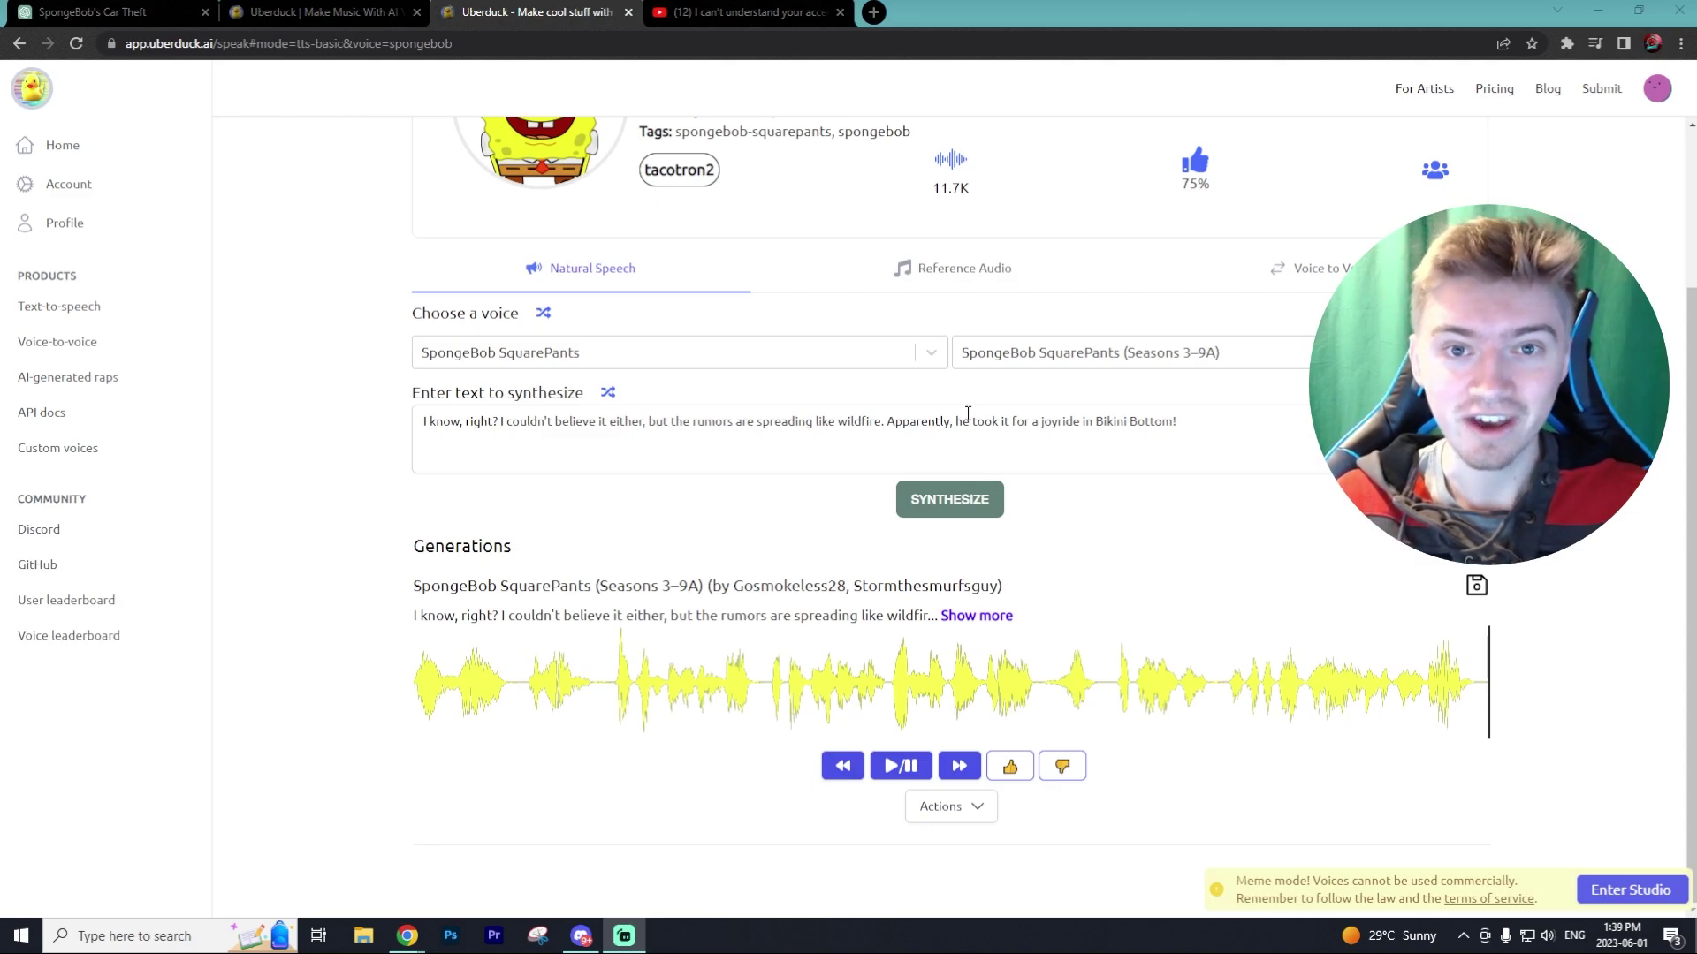
View the download and save options for the generated SpongeBob audio clip, and return to the ChatGPT conversation.
left_click(928, 808)
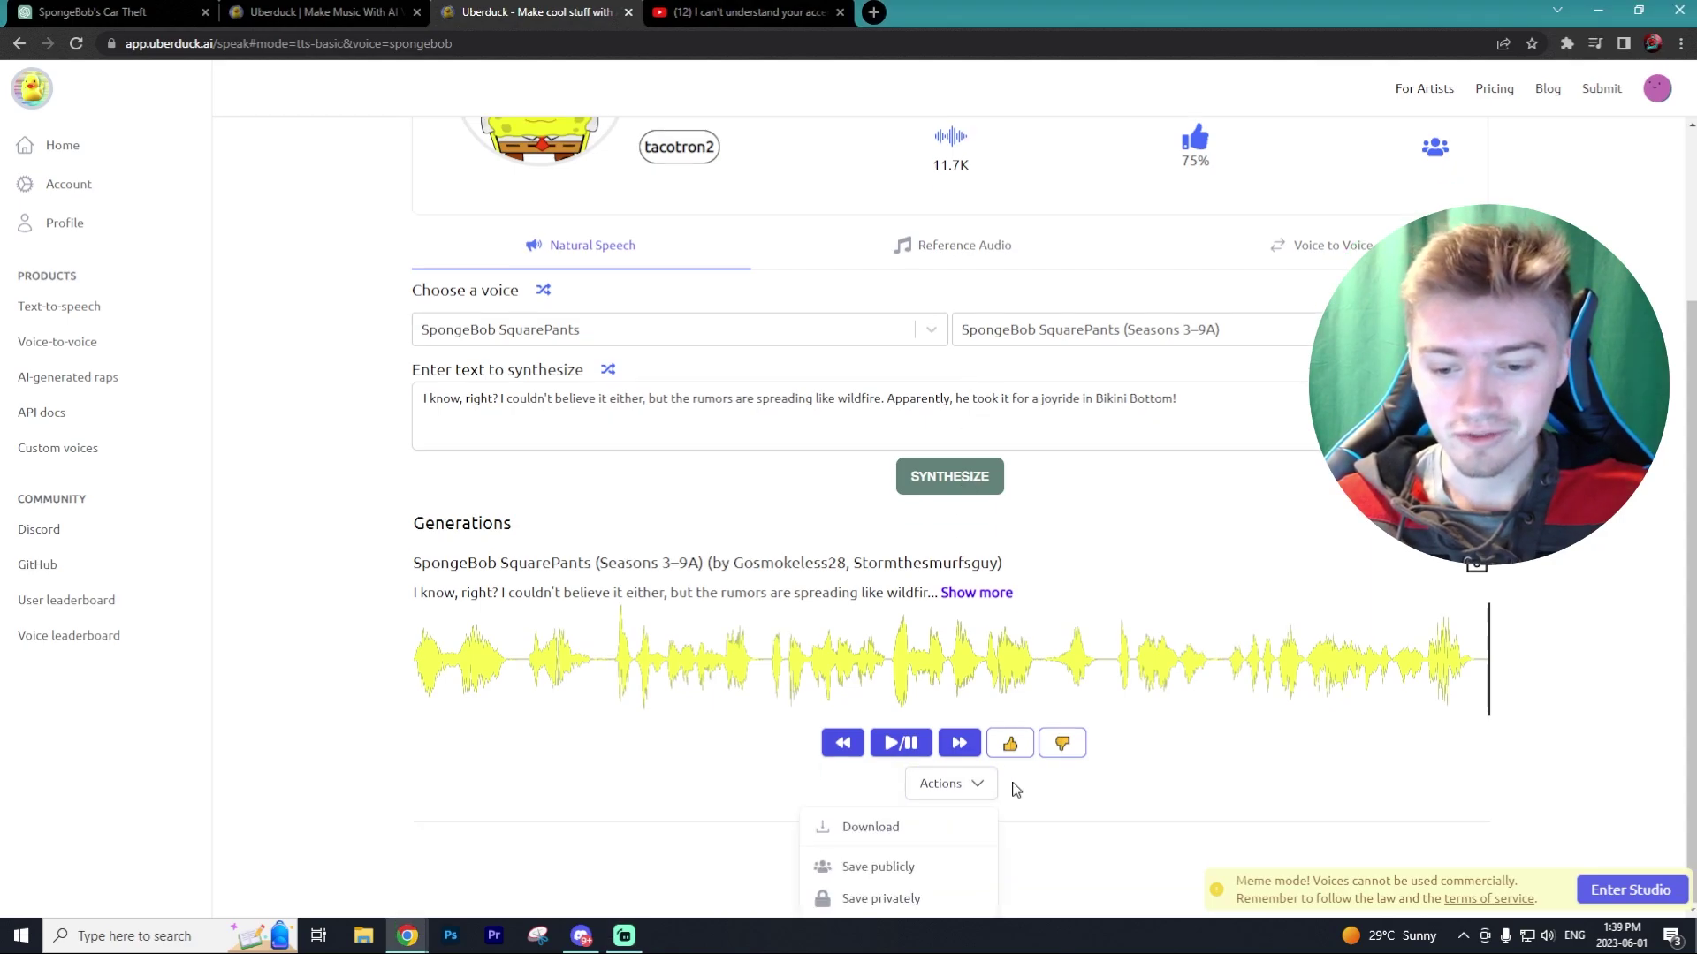
left_click(953, 793)
left_click(952, 810)
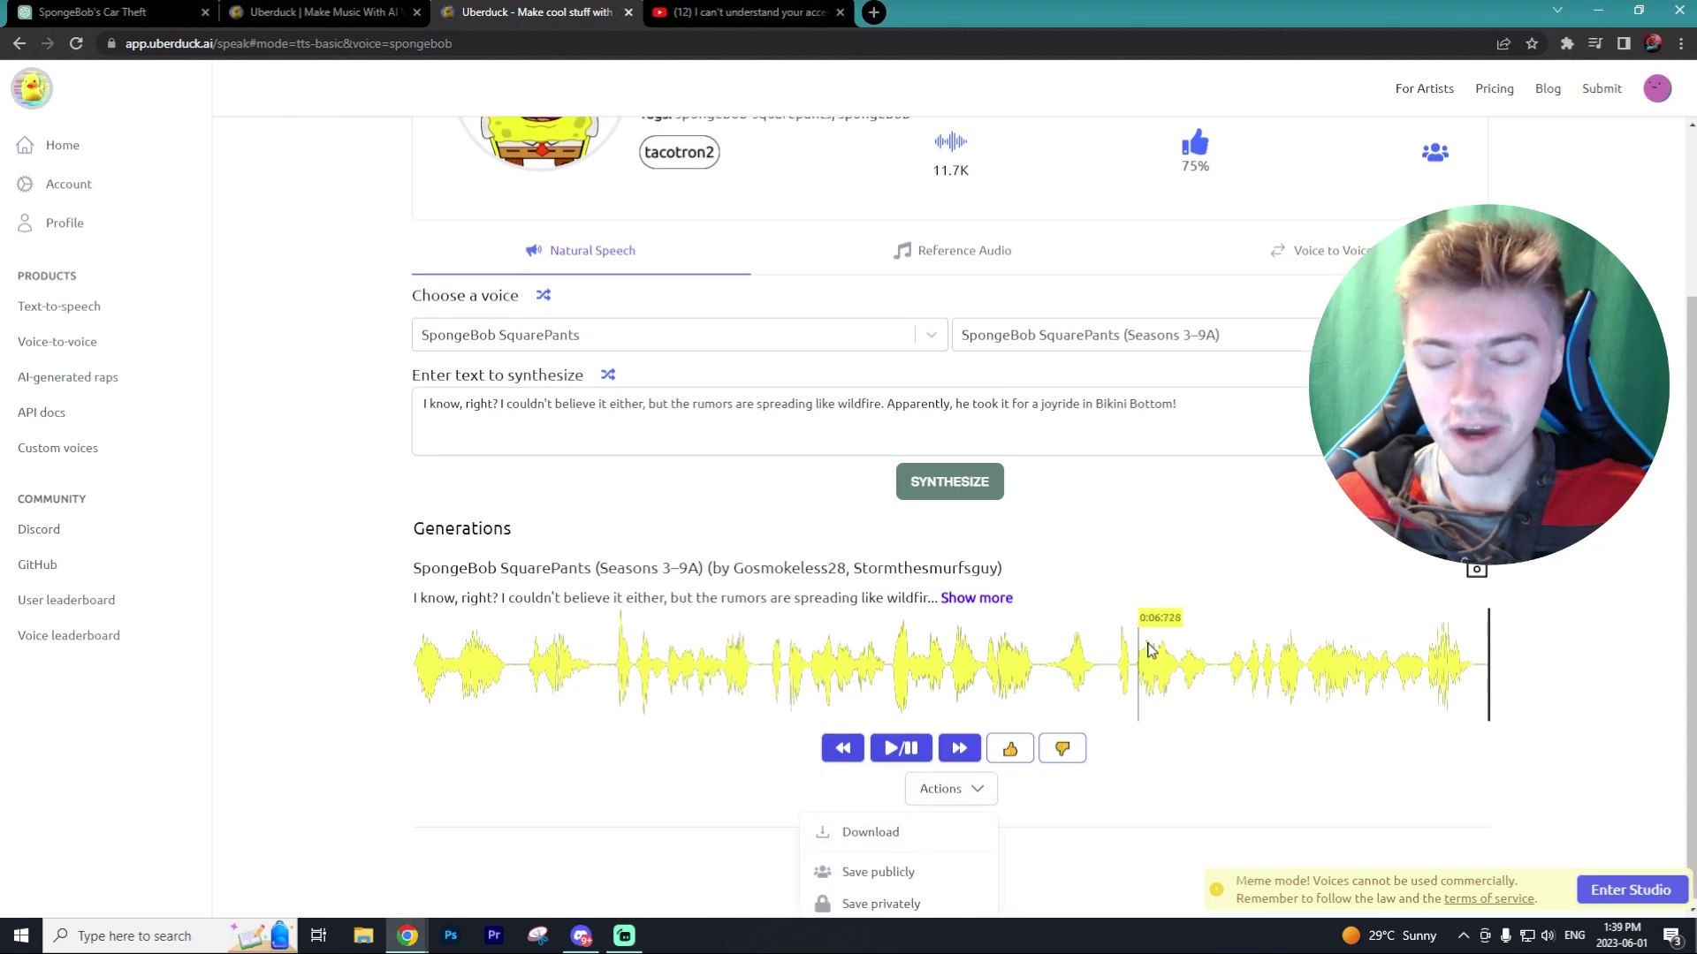
left_click(1187, 591)
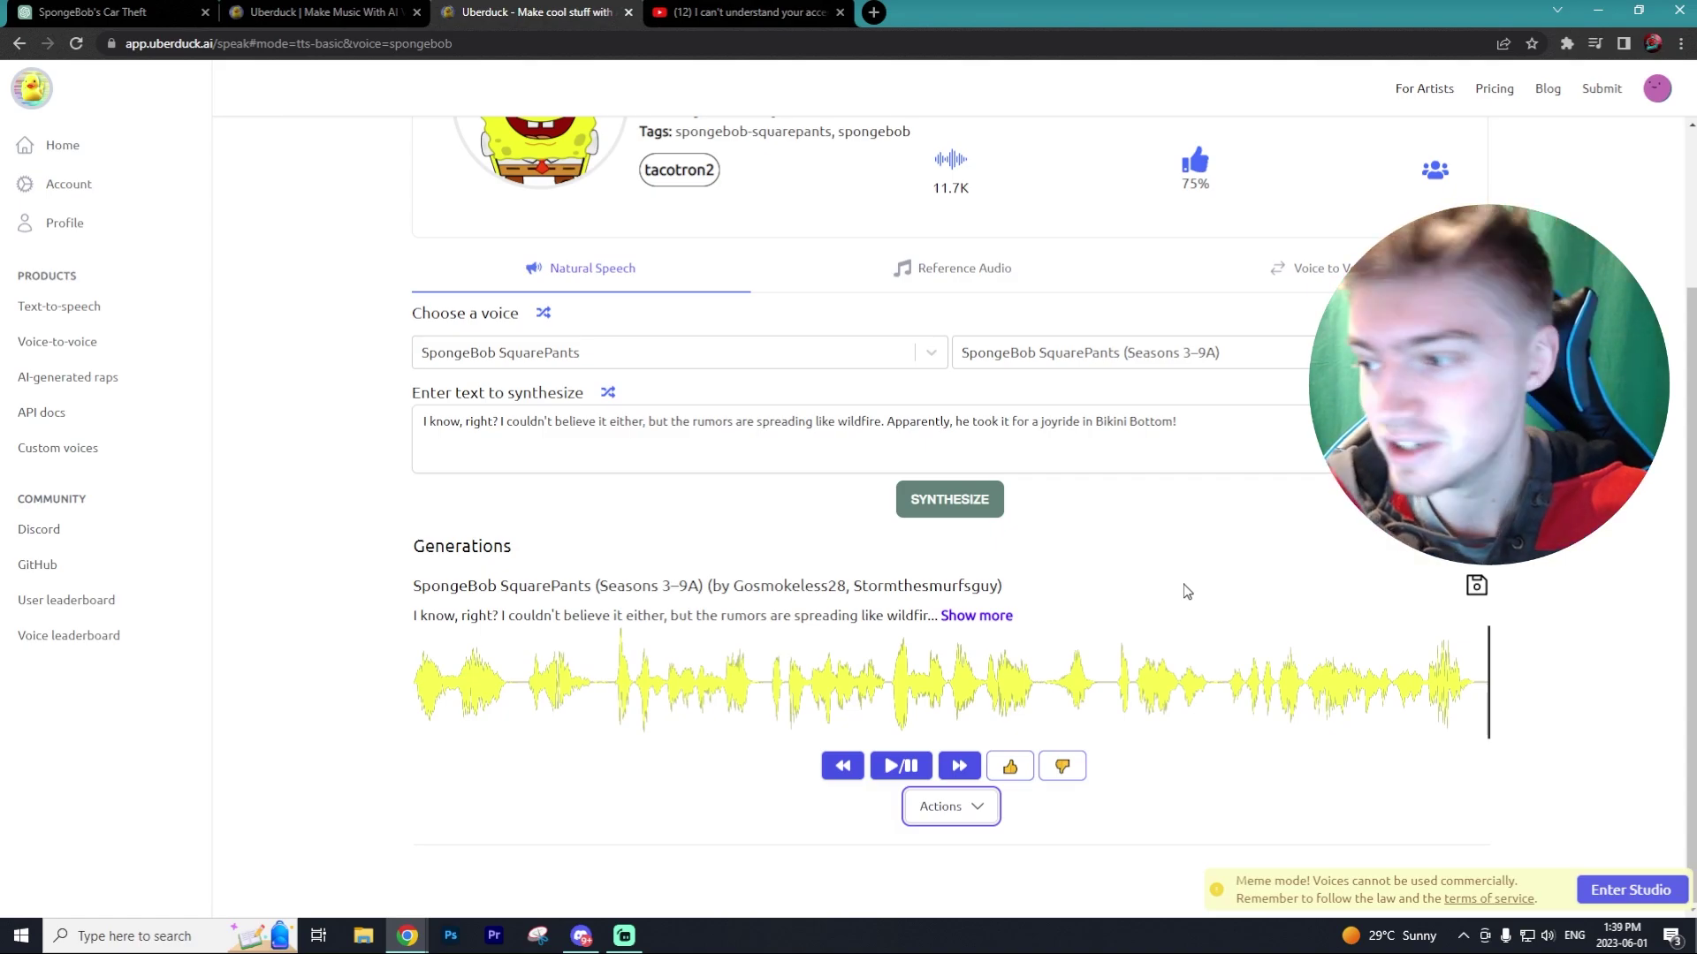
left_click(92, 9)
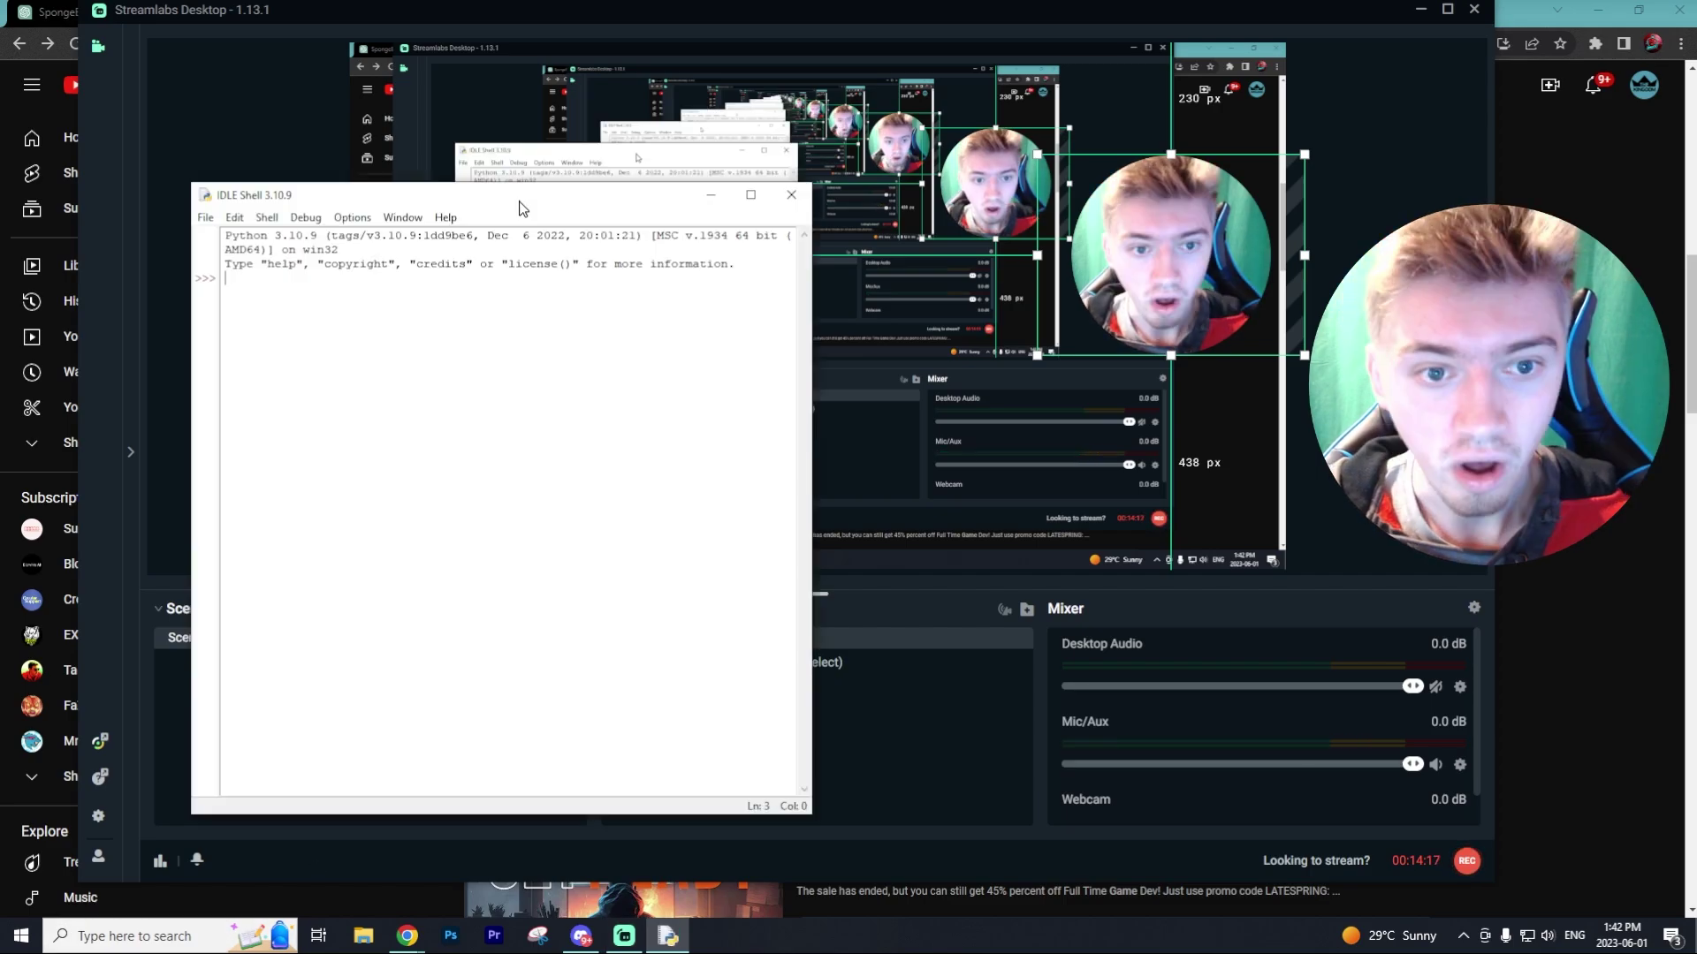
left_click_drag(519, 207, 768, 160)
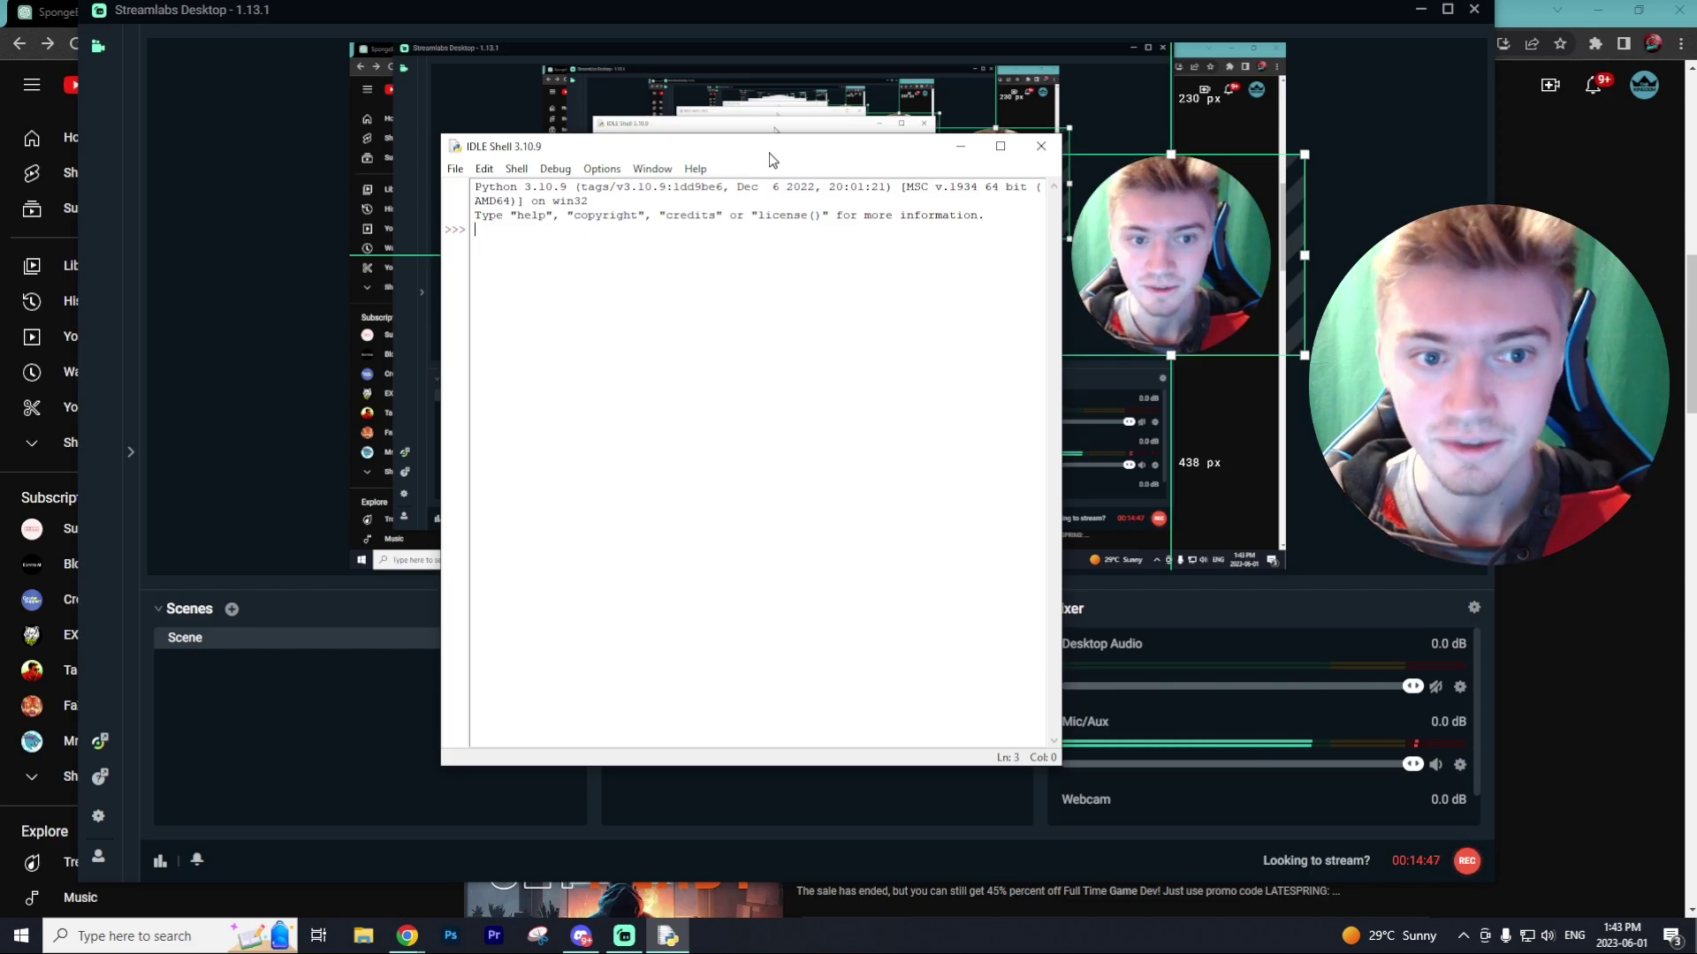
left_click(453, 169)
left_click(484, 169)
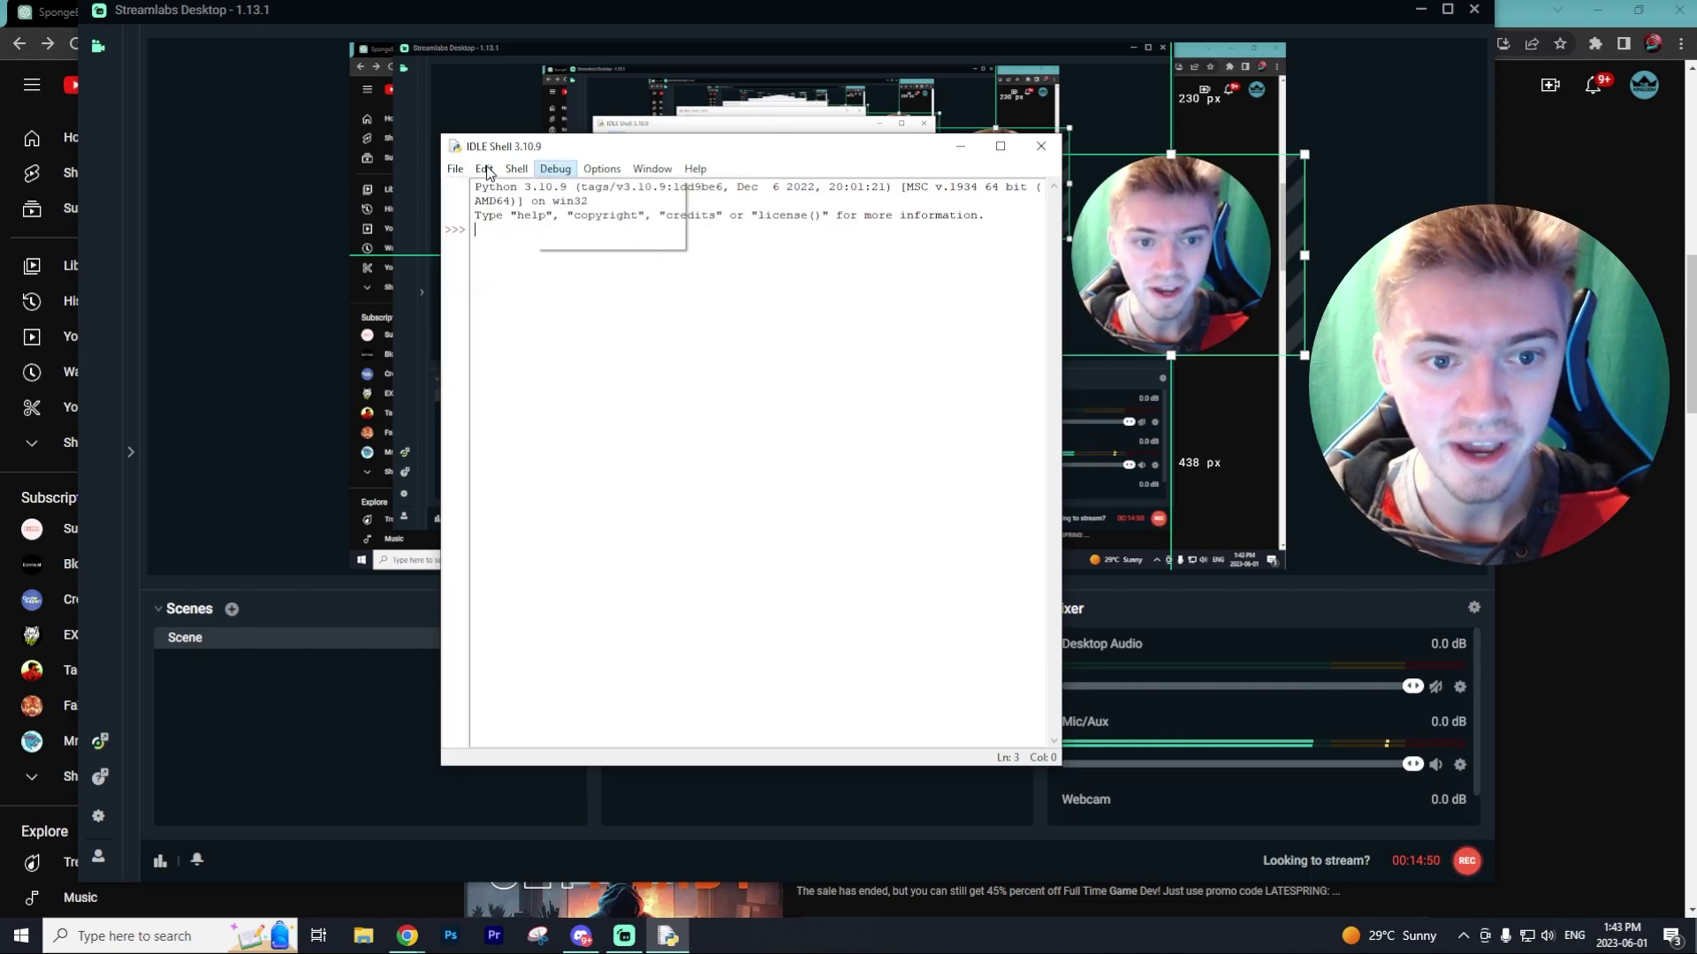
left_click(484, 168)
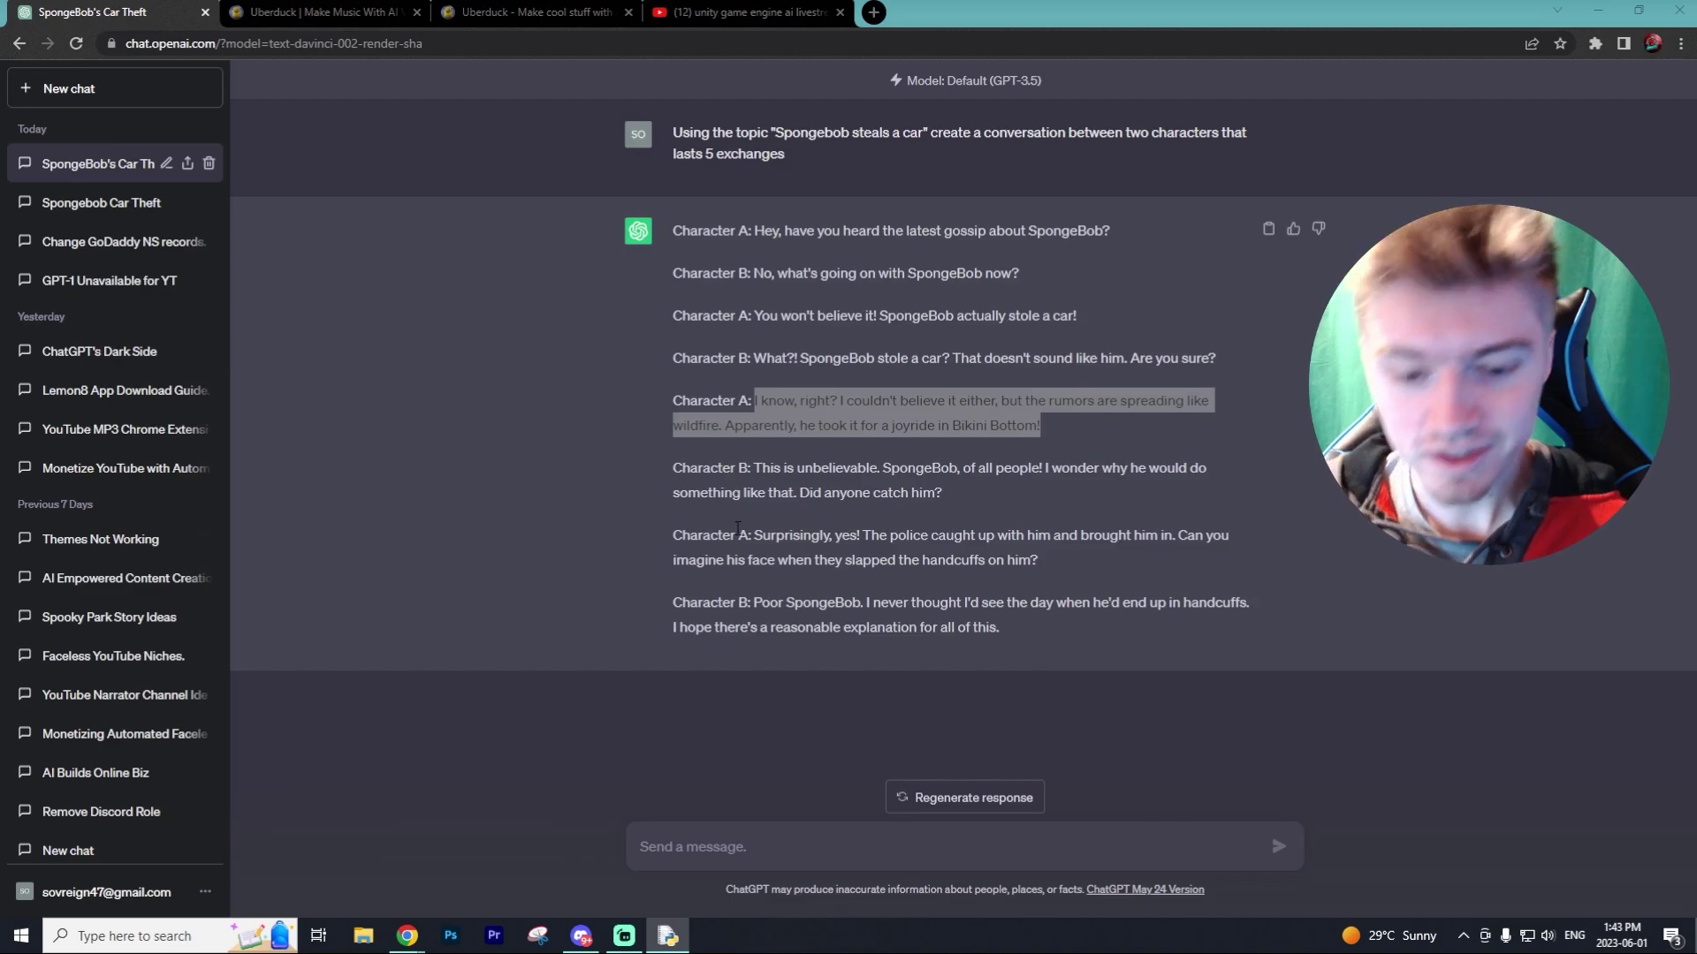
Examine ChatGPT's answer containing the Python Discord bot script and its notes on text-to-speech, Unity and livestreaming.
left_click(659, 842)
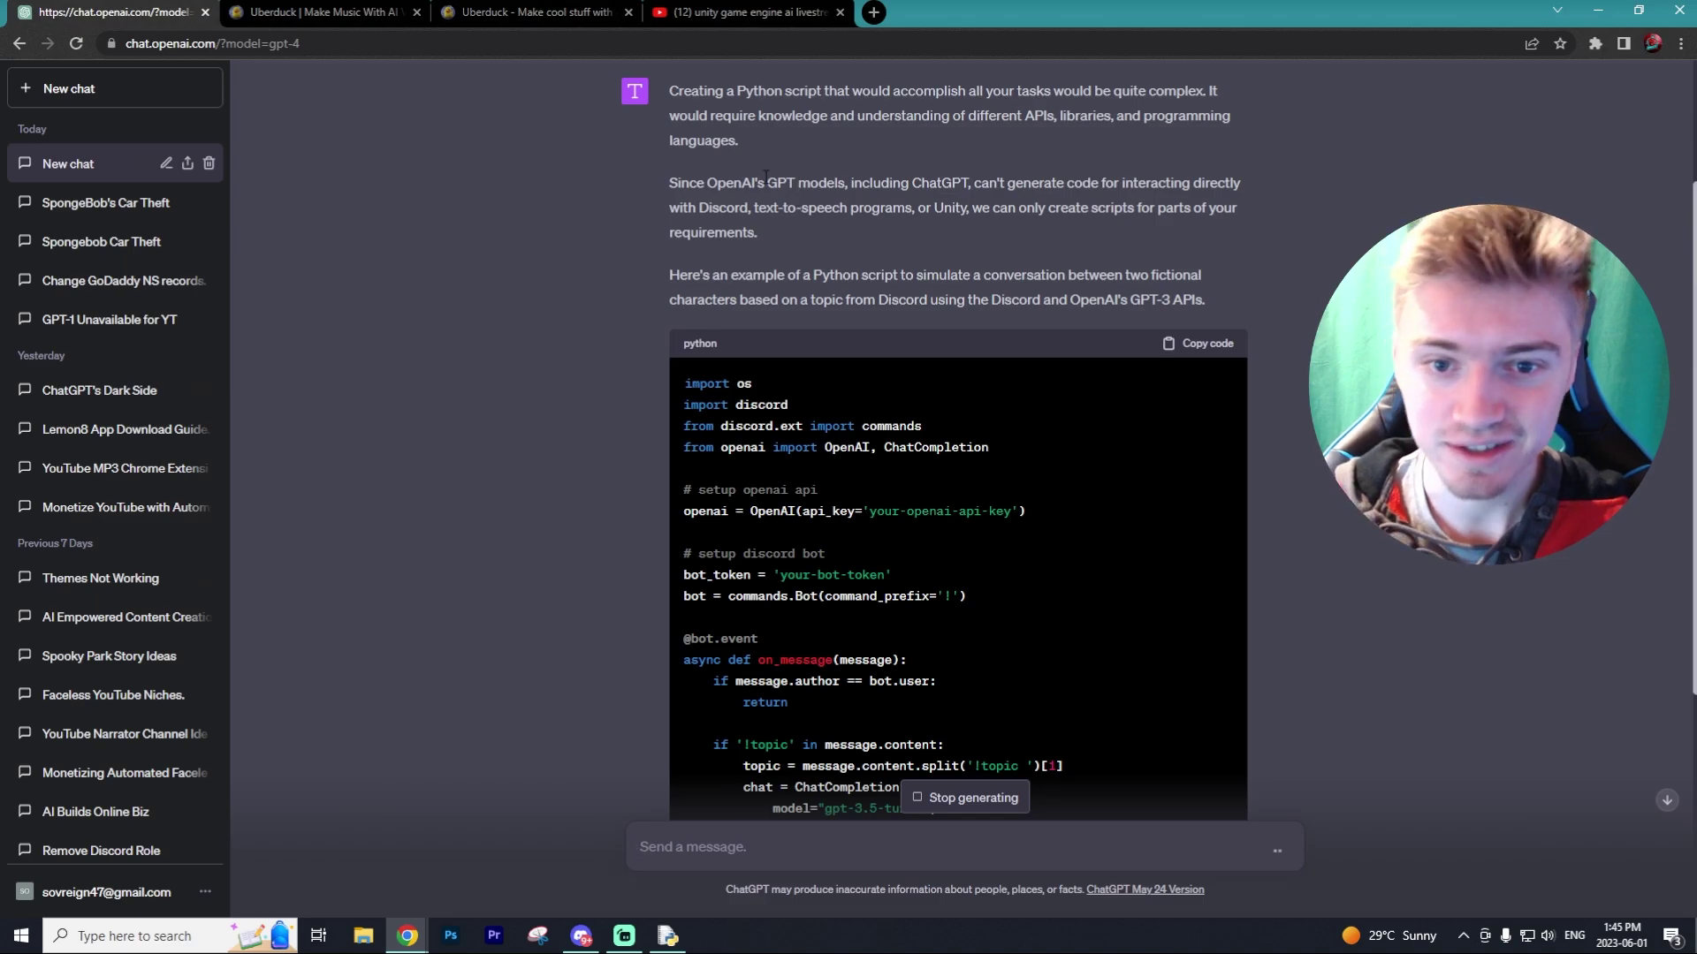
left_click_drag(1081, 183, 1153, 185)
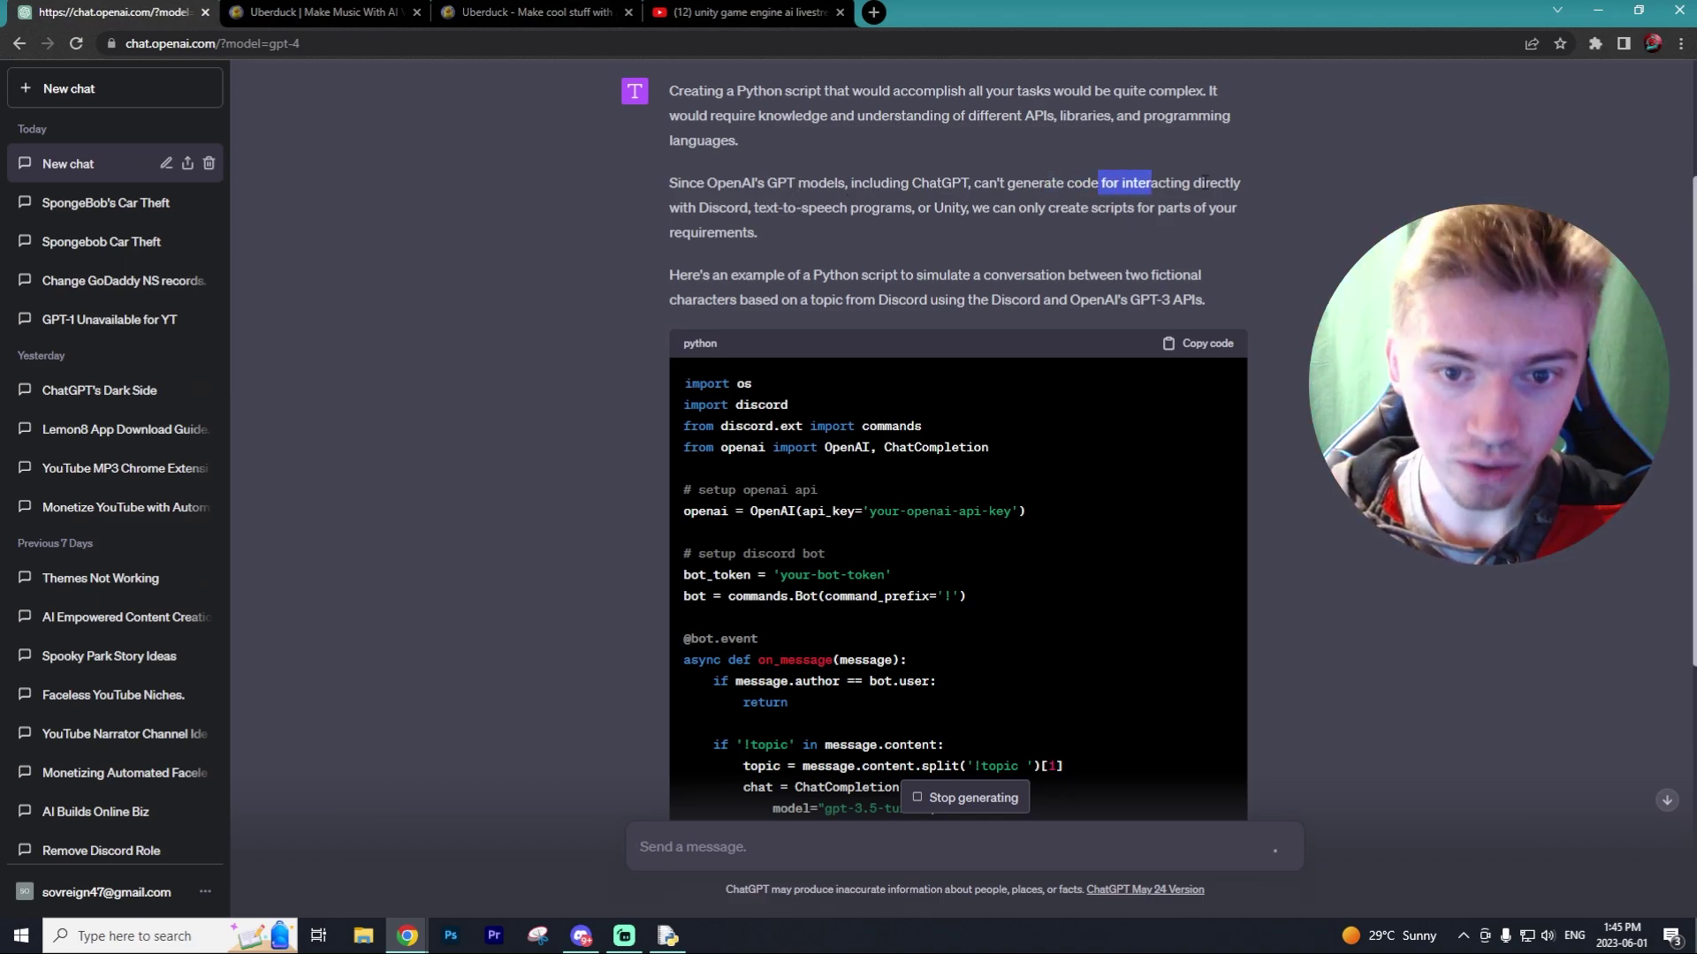
left_click(1207, 183)
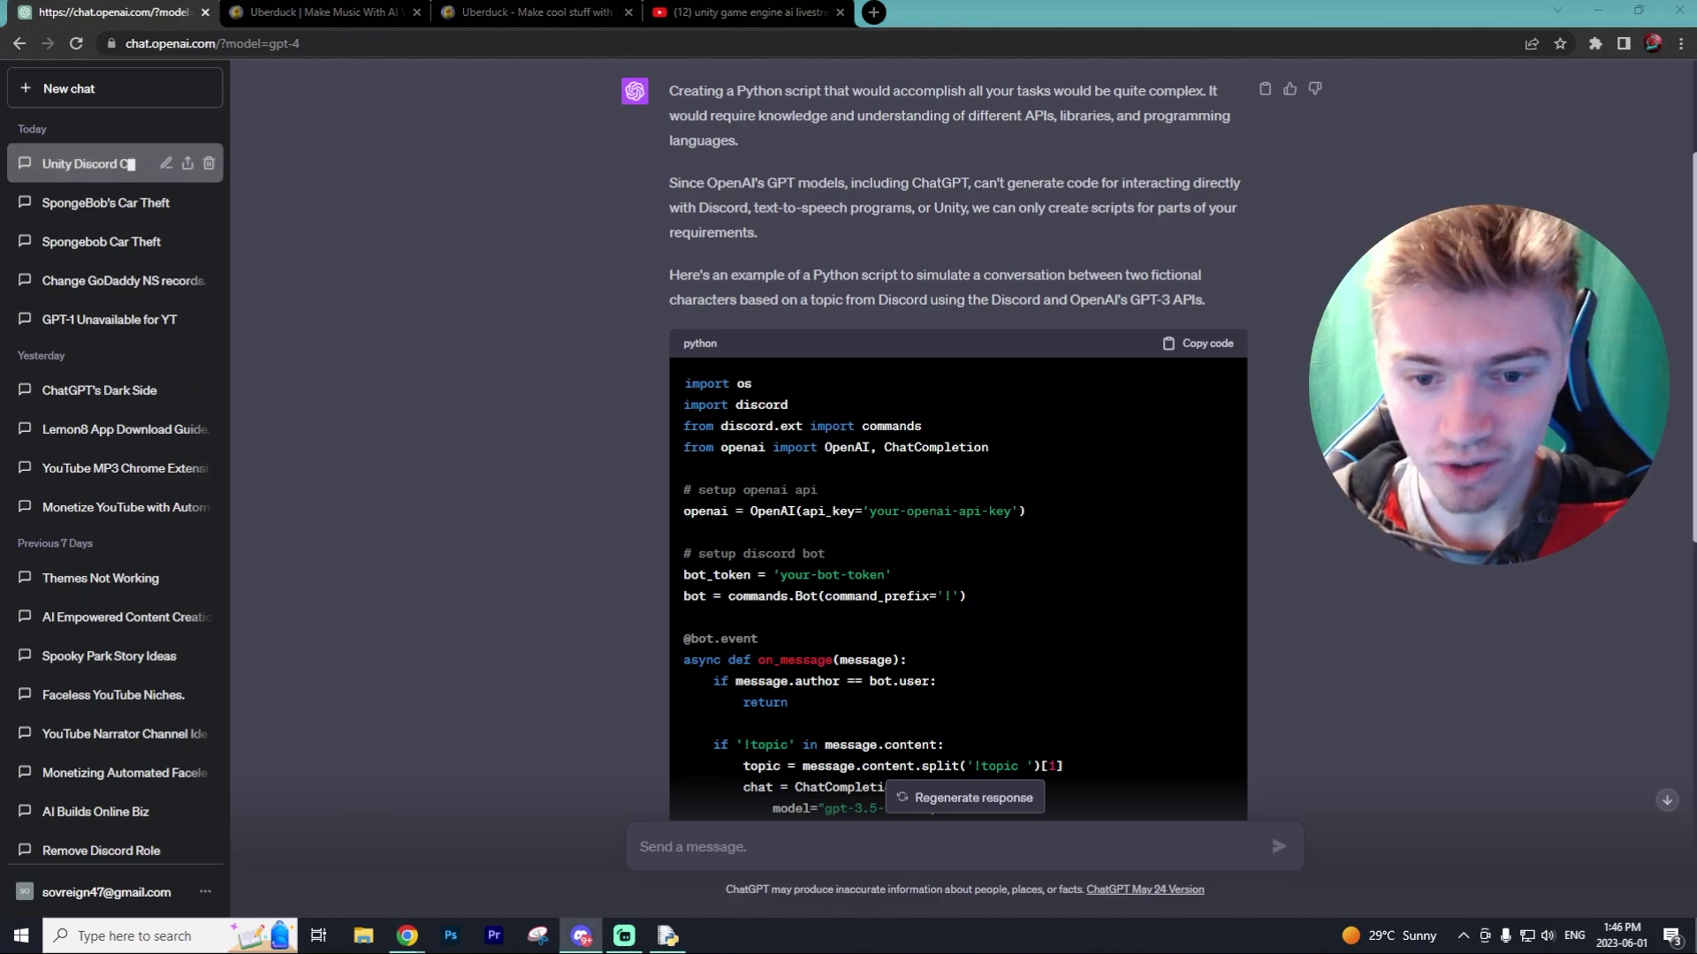
scroll(1308, 422, "down", 8)
scroll(1308, 421, "down", 1)
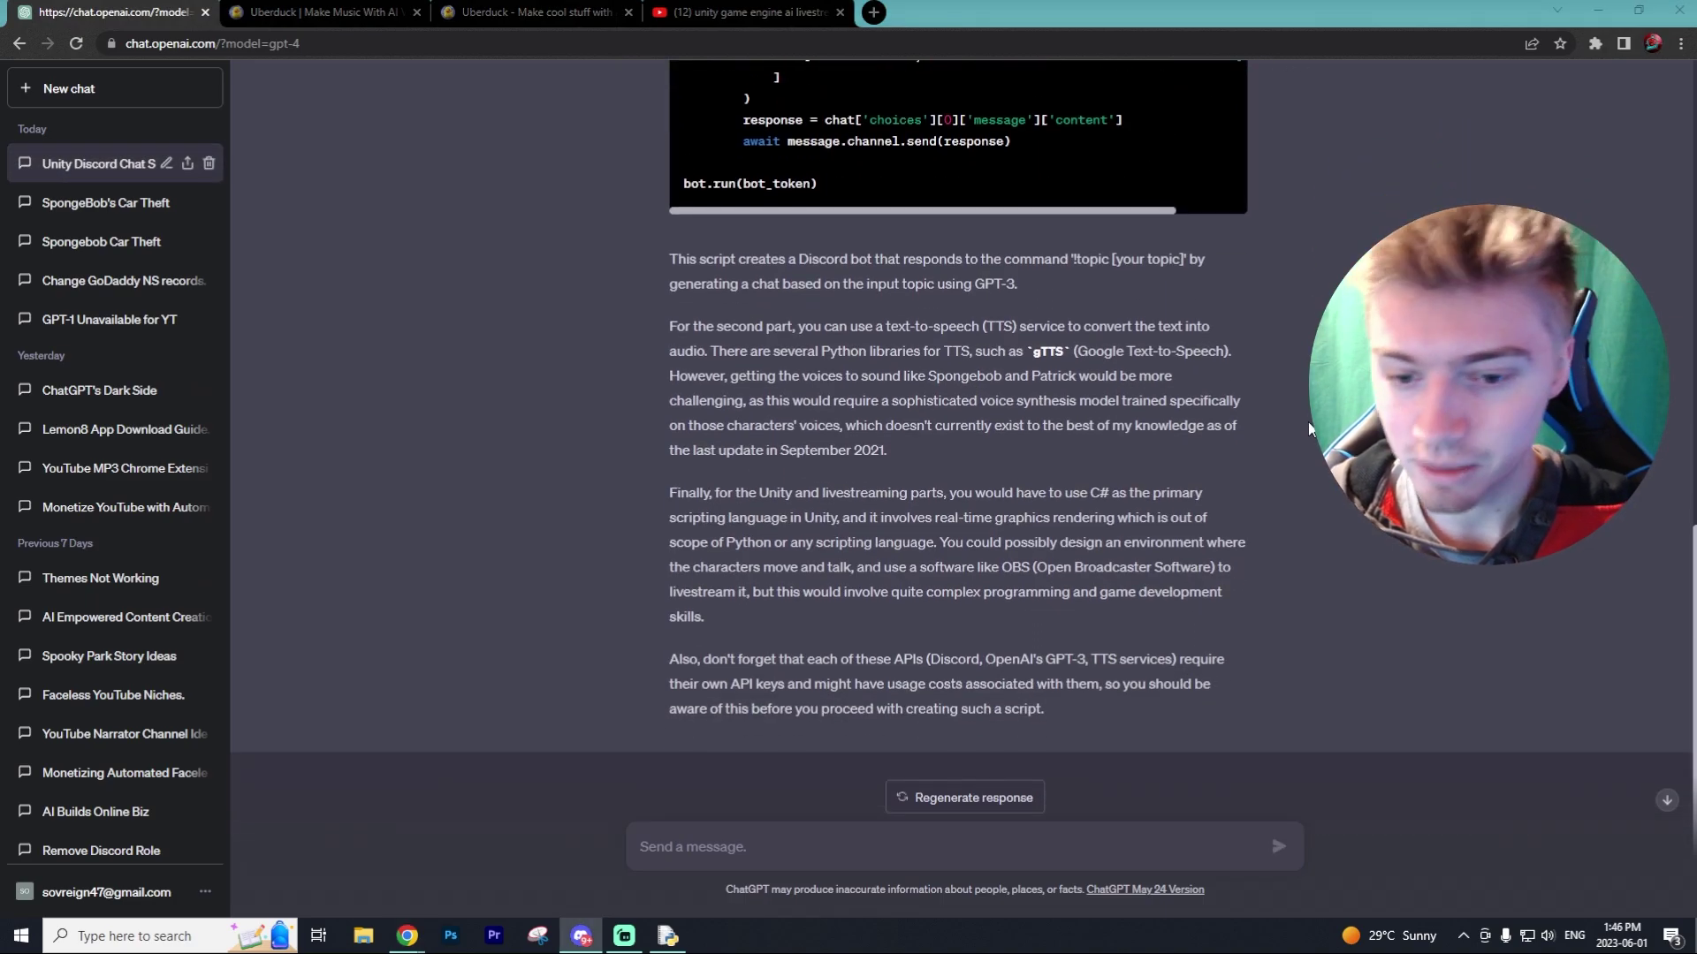